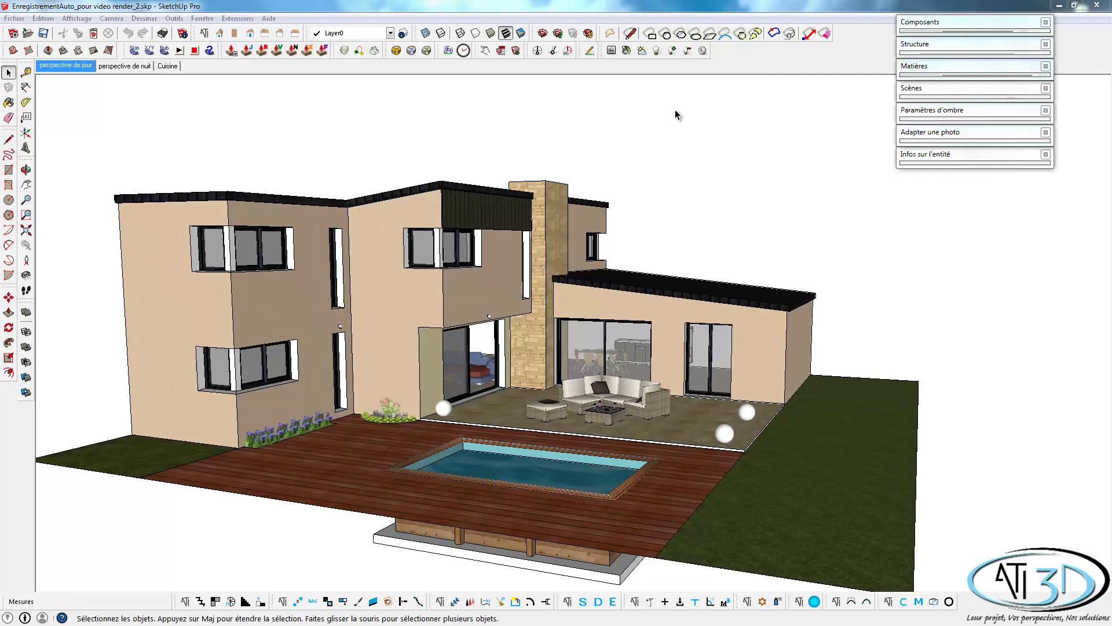
Open the Render[in] 2 render settings, move them away from the house, and close them
{"action": "left_click", "coordinate": [702, 51]}
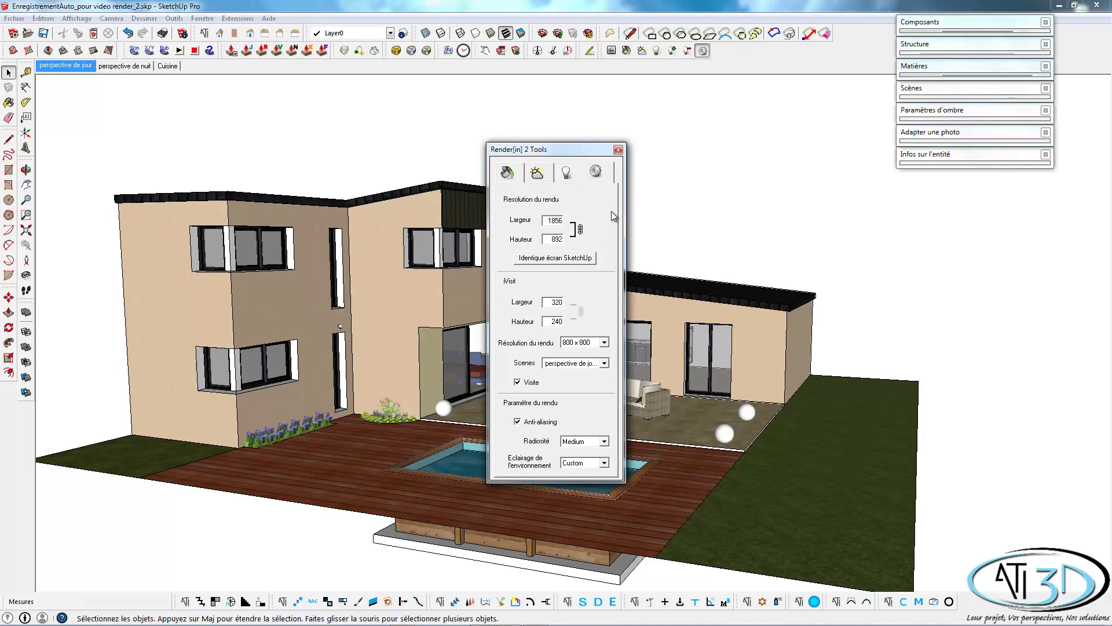
{"action": "mouse_move", "coordinate": [589, 152]}
{"action": "left_mouse_down"}
{"action": "mouse_move", "coordinate": [859, 120]}
{"action": "mouse_move", "coordinate": [841, 96]}
{"action": "left_mouse_up"}
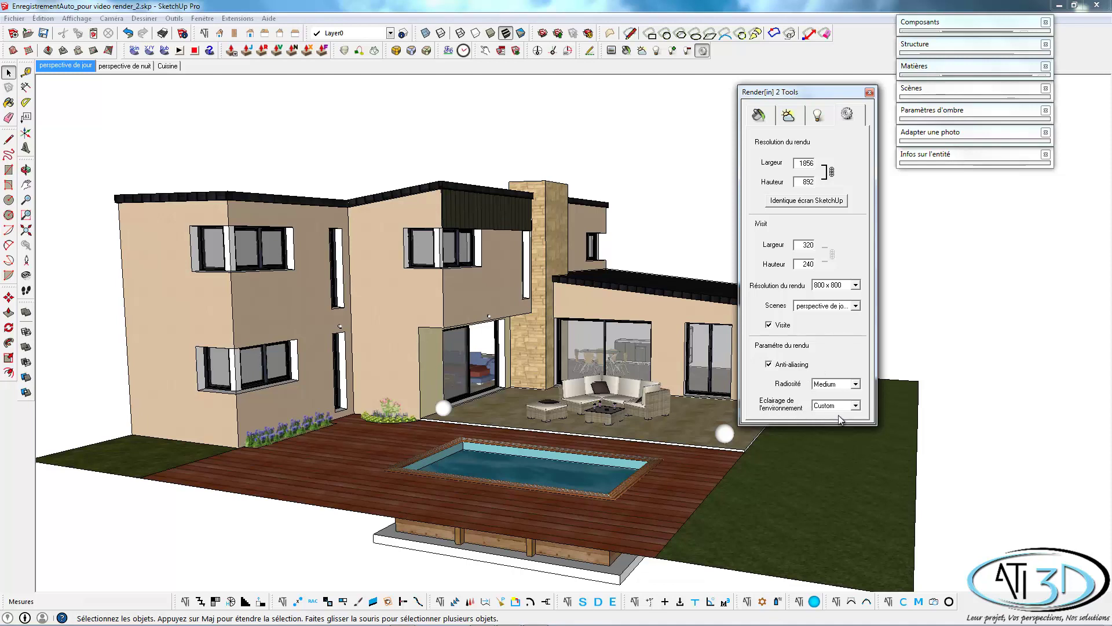
{"action": "left_click", "coordinate": [869, 93]}
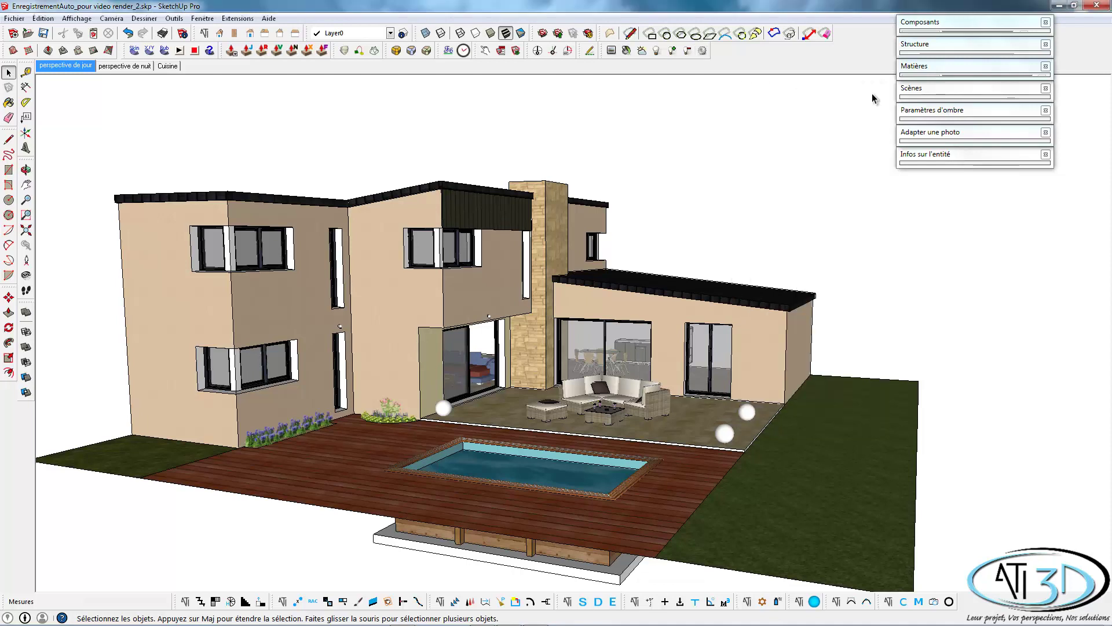
Start the live Render[in] 2 preview, enlarge it, and move it to the bottom-right corner
{"action": "left_click", "coordinate": [612, 50]}
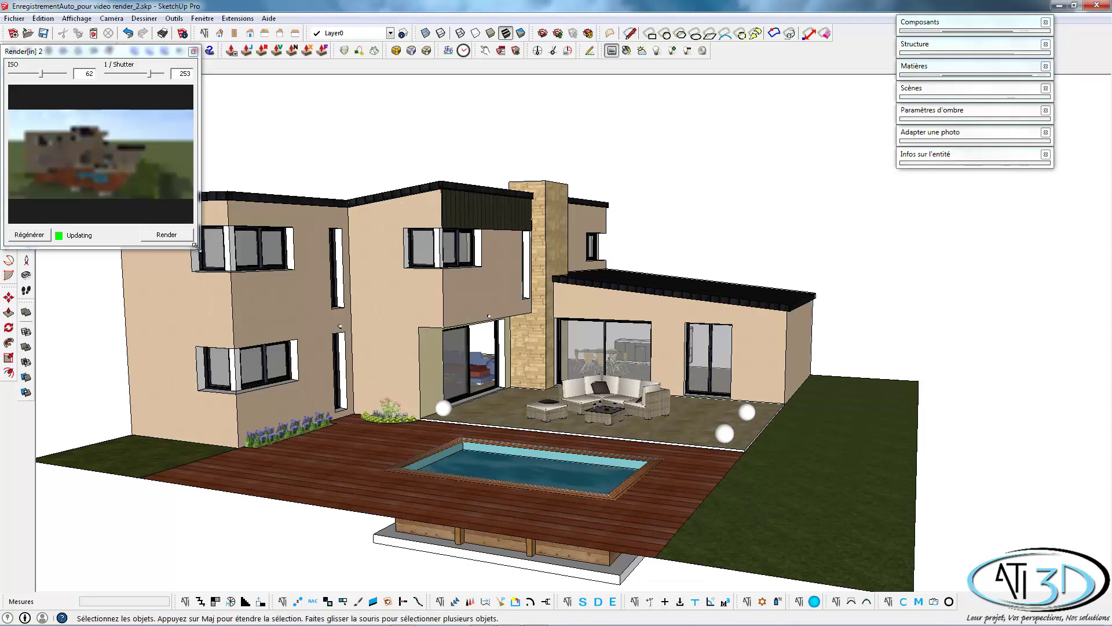
{"action": "left_click_drag", "start_coordinate": [195, 246], "coordinate": [384, 291]}
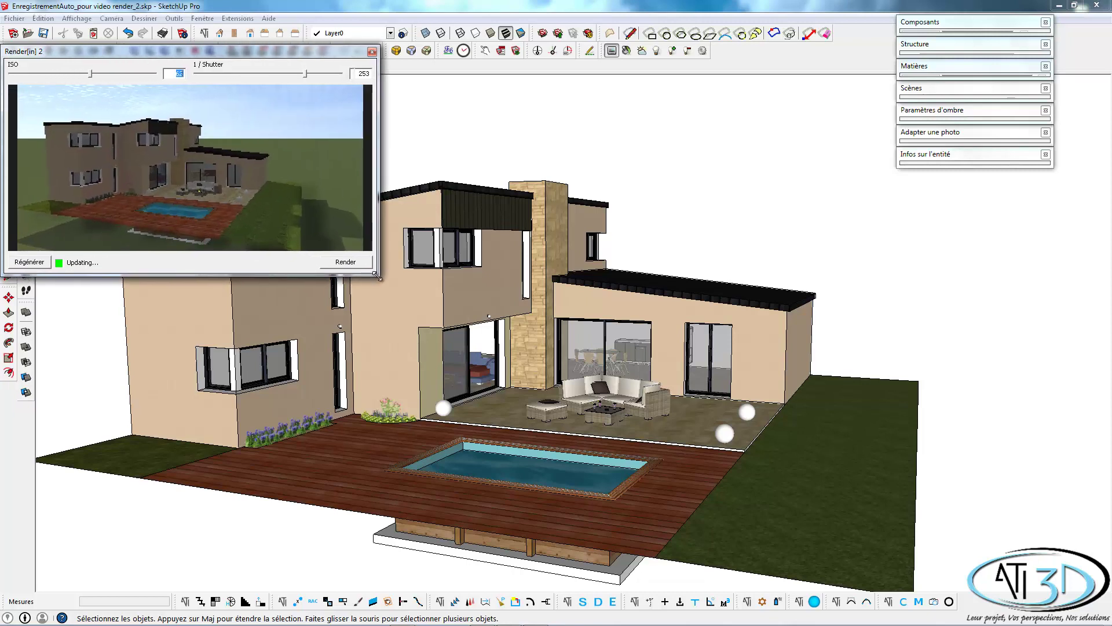
{"action": "left_click_drag", "start_coordinate": [297, 51], "coordinate": [763, 210]}
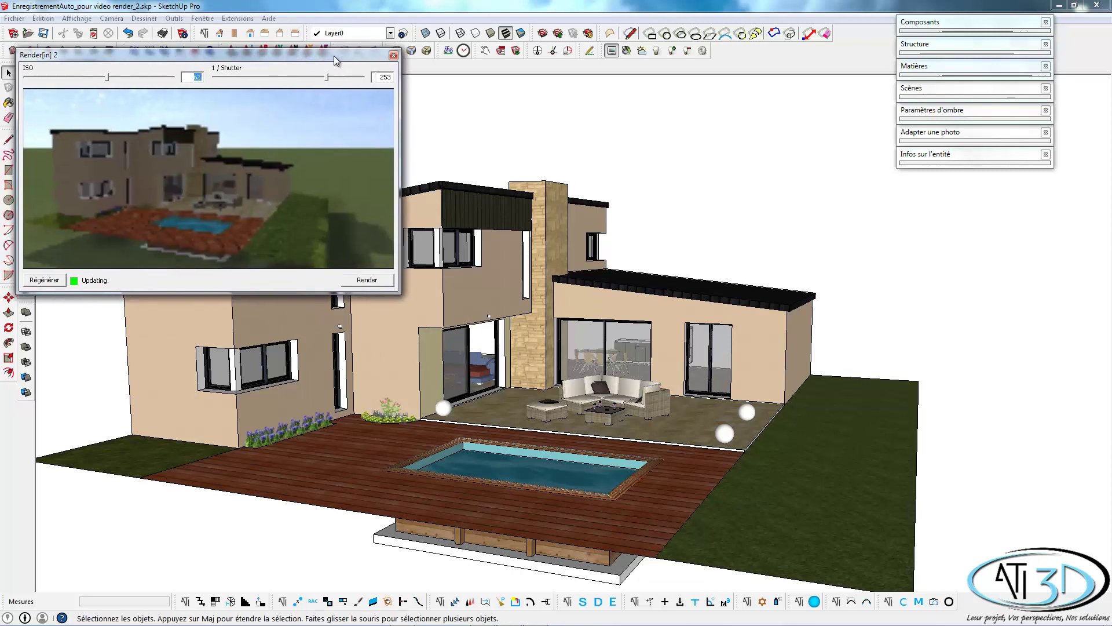
{"action": "left_click_drag", "start_coordinate": [821, 244], "coordinate": [1024, 349]}
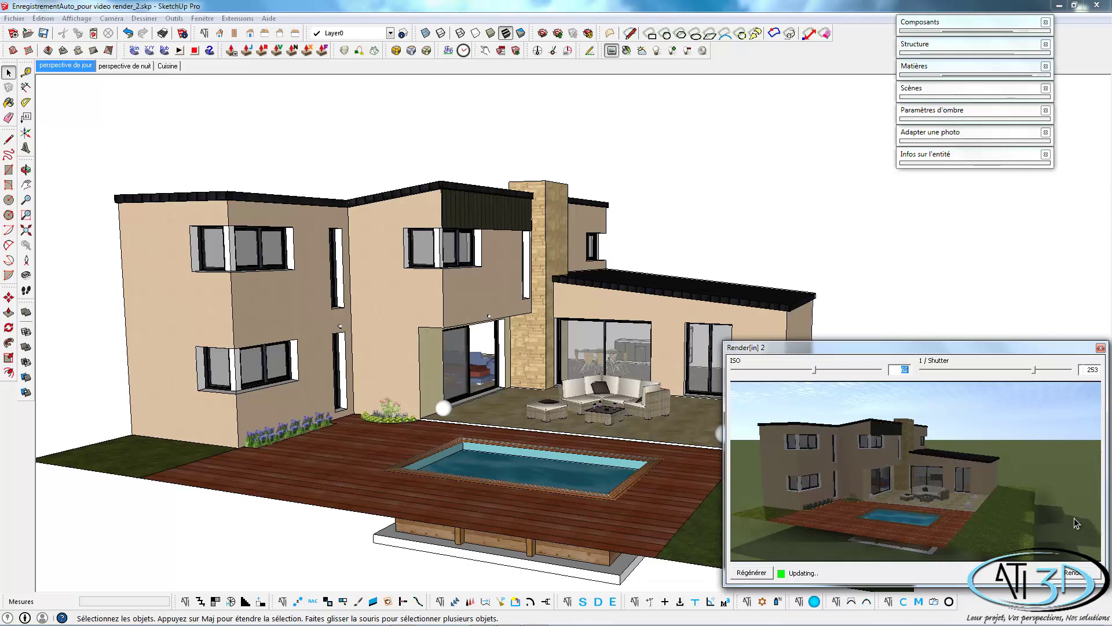
Zoom and orbit in close on the terrace's wicker sofa and table
{"action": "scroll", "coordinate": [637, 359], "scroll_direction": "up", "scroll_amount": 2}
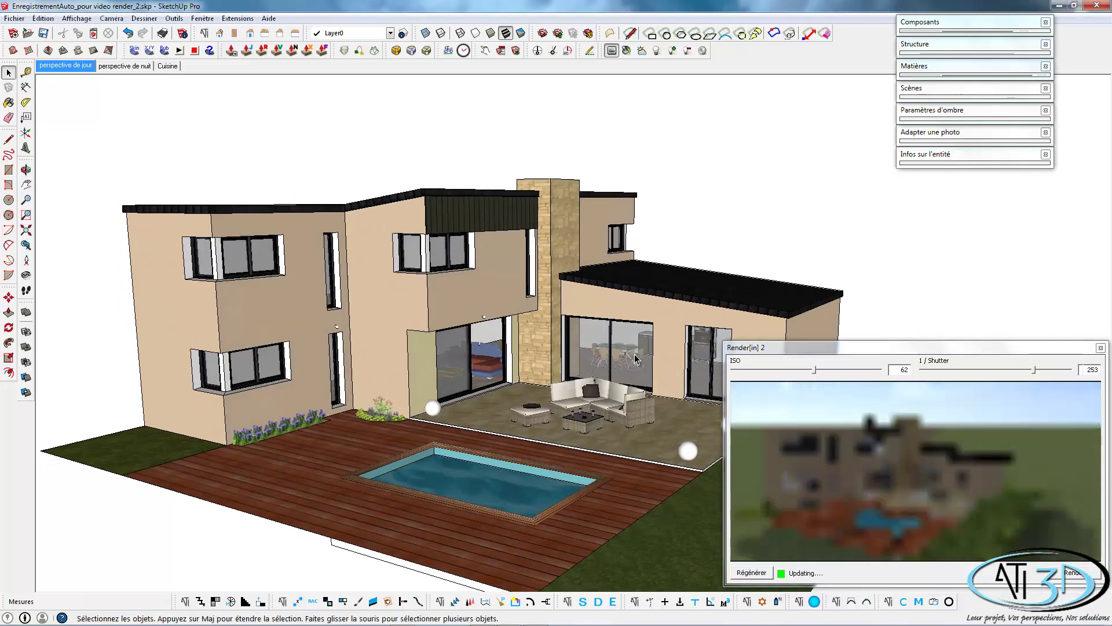
{"action": "scroll", "coordinate": [637, 359], "scroll_direction": "up", "scroll_amount": 3}
{"action": "scroll", "coordinate": [637, 359], "scroll_direction": "up", "scroll_amount": 2}
{"action": "scroll", "coordinate": [637, 359], "scroll_direction": "up", "scroll_amount": 1}
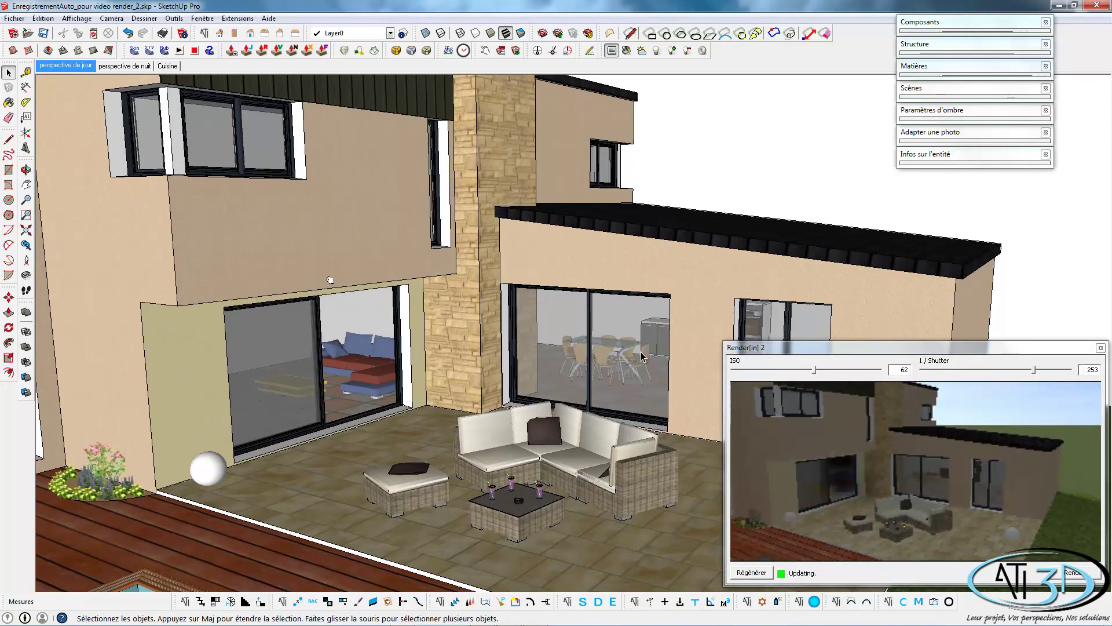
{"action": "scroll", "coordinate": [578, 384], "scroll_direction": "down", "scroll_amount": 2}
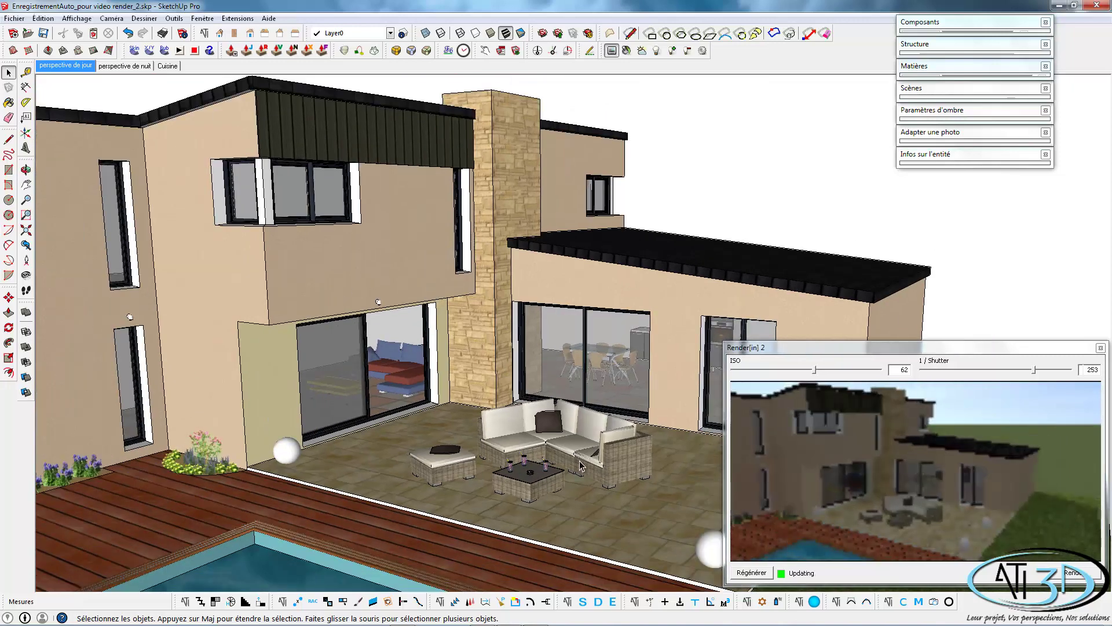
{"action": "middle_click_drag", "start_coordinate": [610, 537], "coordinate": [587, 498]}
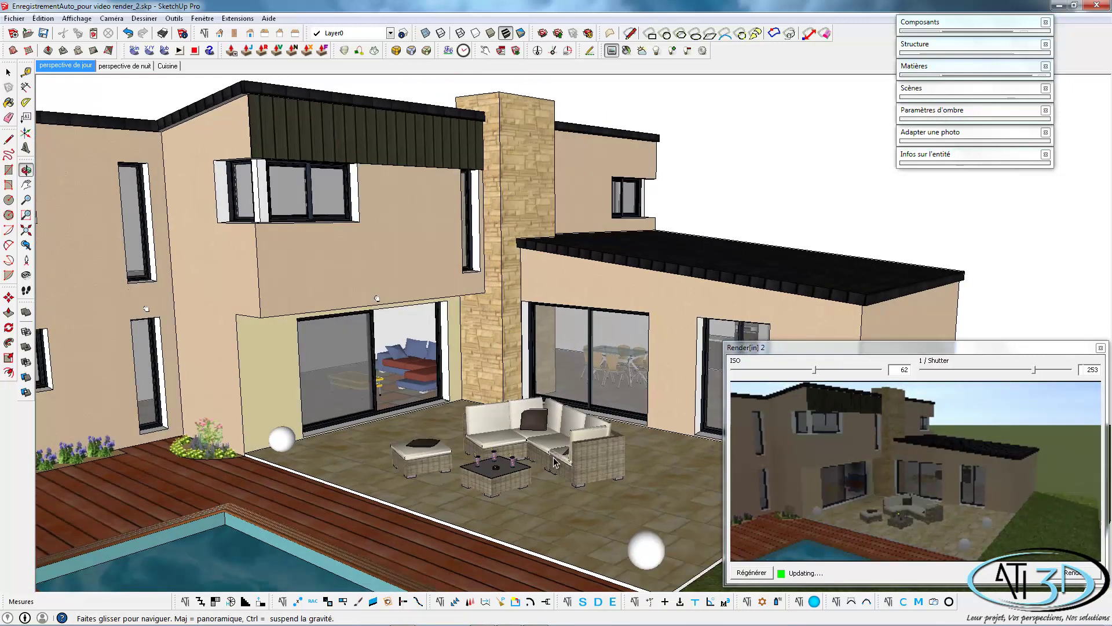
{"action": "scroll", "coordinate": [546, 513], "scroll_direction": "up", "scroll_amount": 1}
{"action": "scroll", "coordinate": [546, 513], "scroll_direction": "up", "scroll_amount": 1}
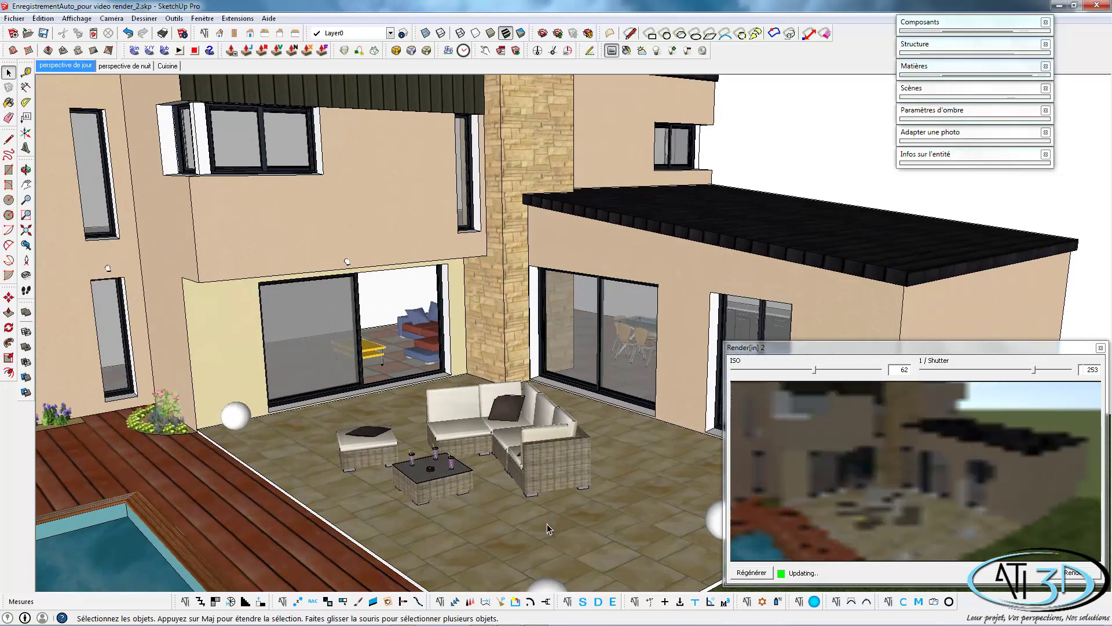
{"action": "scroll", "coordinate": [546, 524], "scroll_direction": "up", "scroll_amount": 2}
Sample the OPUS MANOIR A LANGUEDOC floor tile and show its Render[in] 2 material settings
{"action": "left_click", "coordinate": [957, 67]}
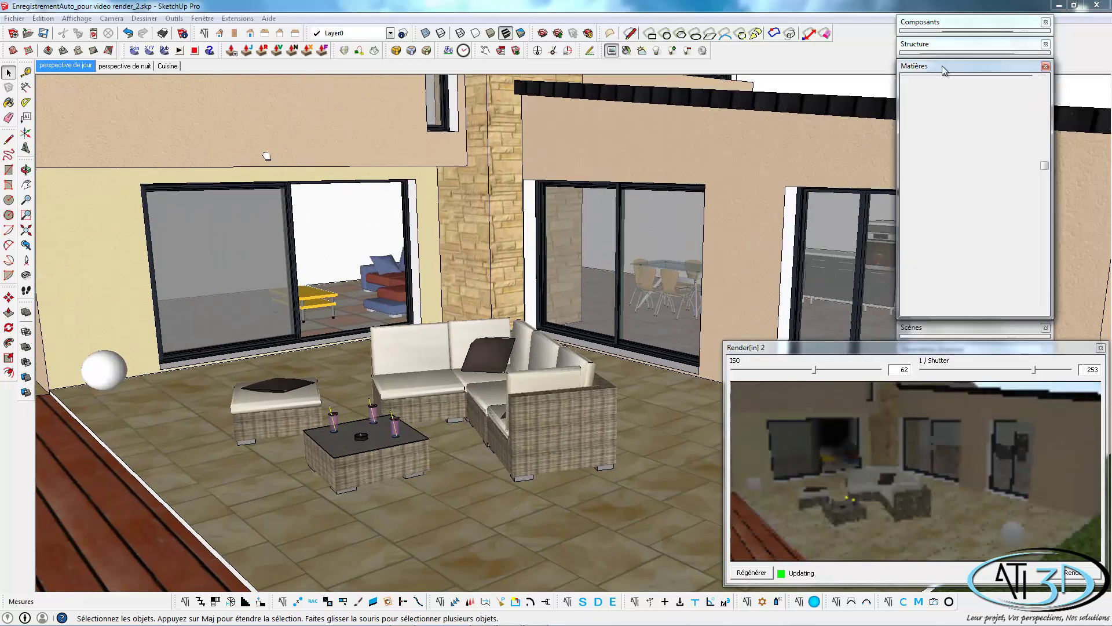
{"action": "left_click", "coordinate": [1041, 124]}
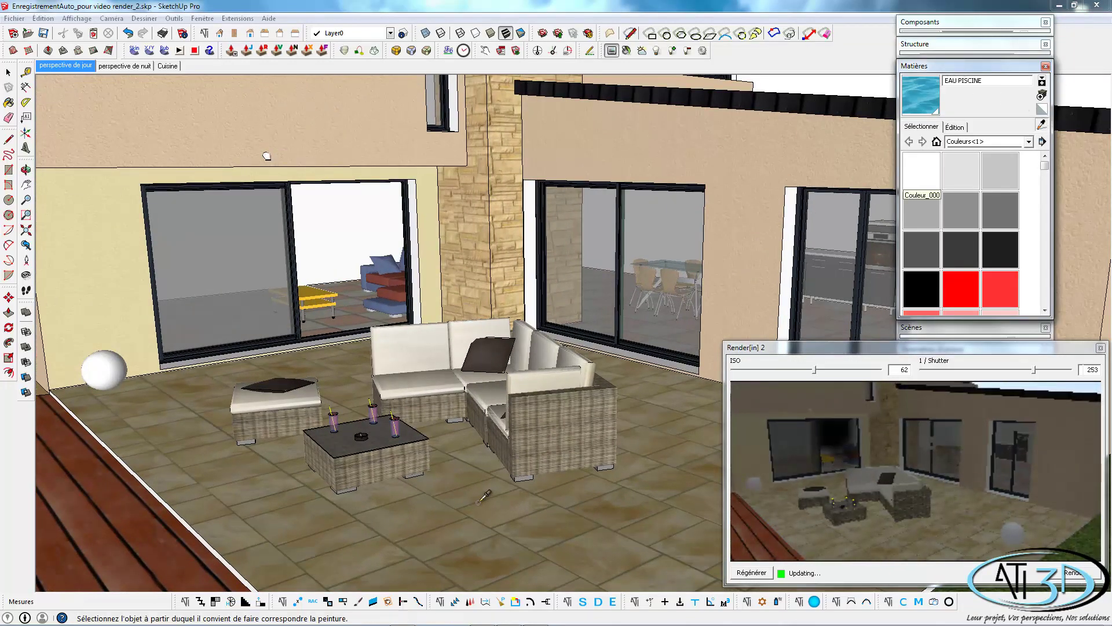
{"action": "left_click", "coordinate": [482, 560]}
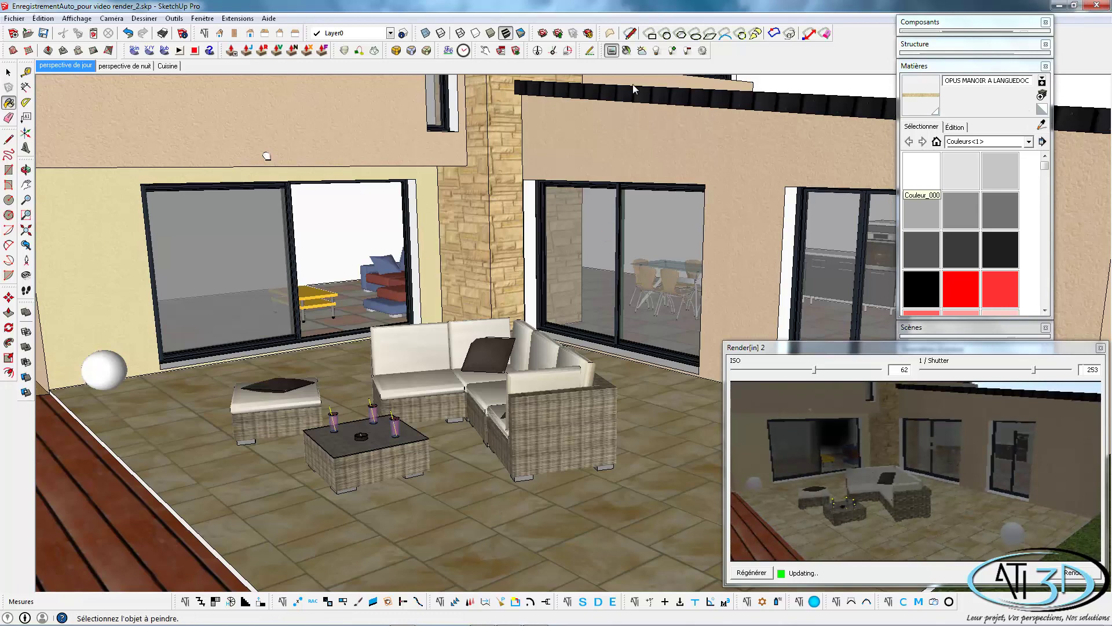
{"action": "left_click", "coordinate": [627, 51]}
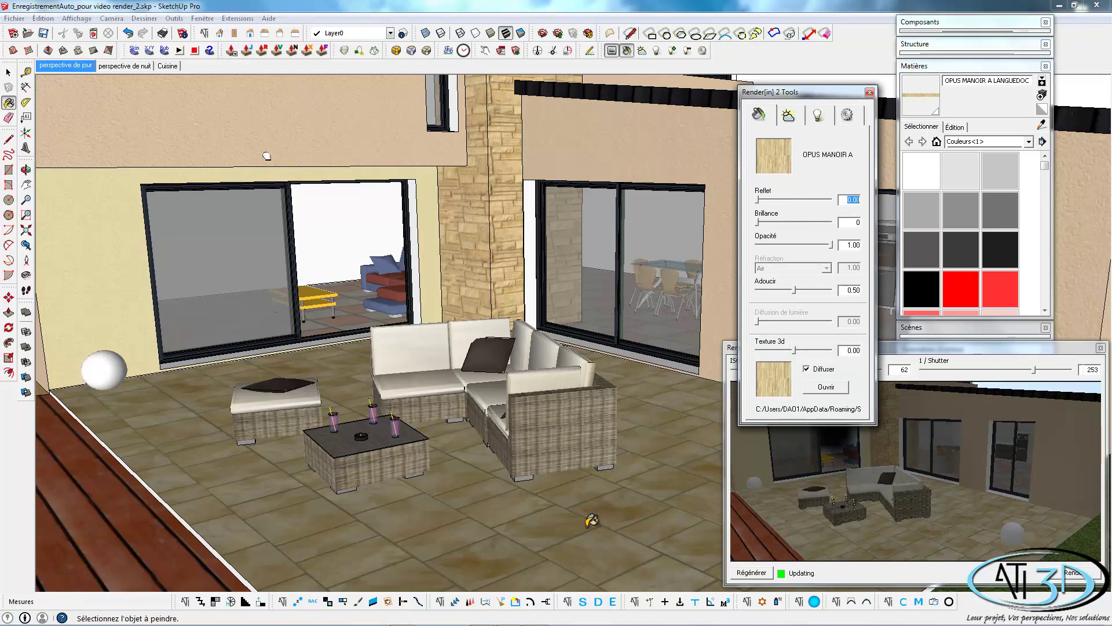
{"action": "scroll", "coordinate": [553, 556], "scroll_direction": "up", "scroll_amount": 3}
{"action": "scroll", "coordinate": [568, 524], "scroll_direction": "up", "scroll_amount": 3}
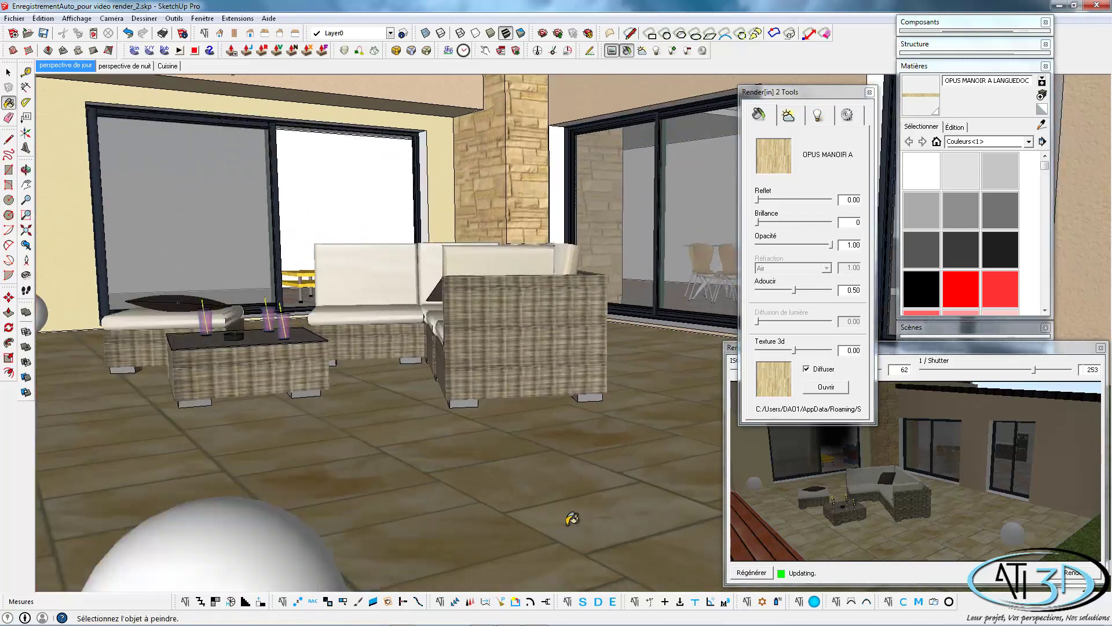
{"action": "scroll", "coordinate": [571, 519], "scroll_direction": "up", "scroll_amount": 2}
{"action": "scroll", "coordinate": [577, 509], "scroll_direction": "up", "scroll_amount": 2}
{"action": "scroll", "coordinate": [579, 501], "scroll_direction": "up", "scroll_amount": 2}
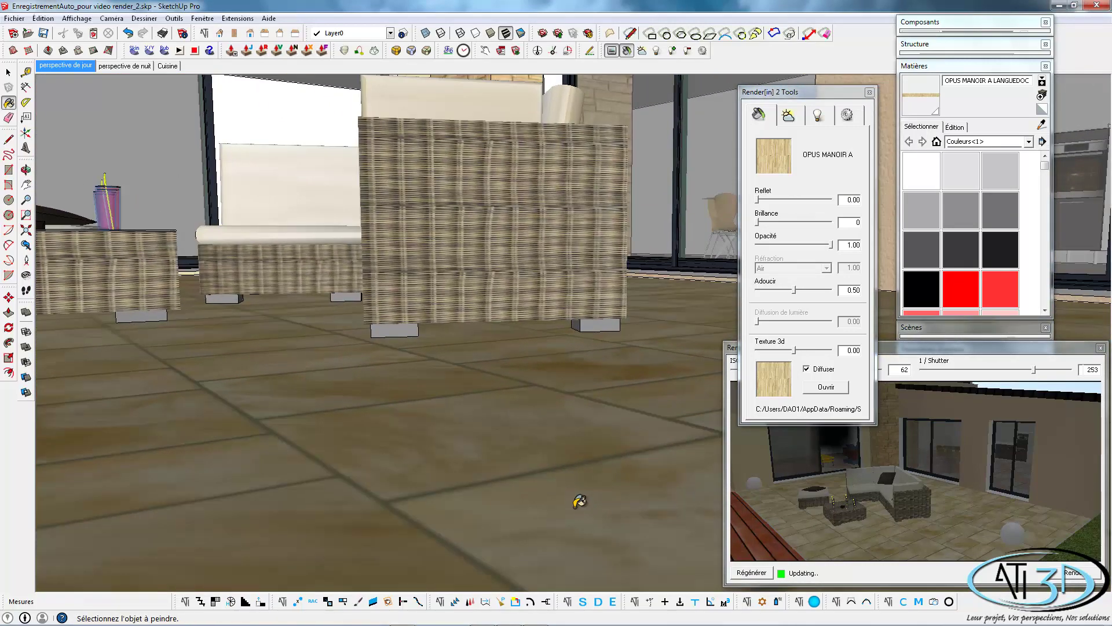
Give the floor tile Texture 3d 3.00, Reflet 0.30 and Brillance 200
{"action": "left_click", "coordinate": [795, 351]}
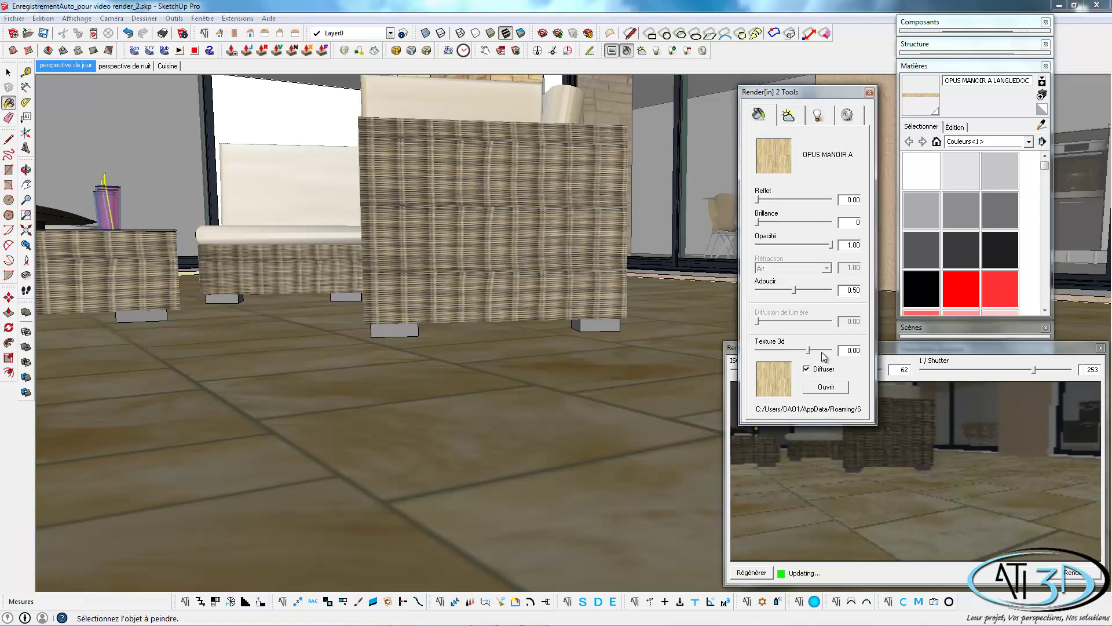
{"action": "type", "text": "3"}
{"action": "key", "text": "Return"}
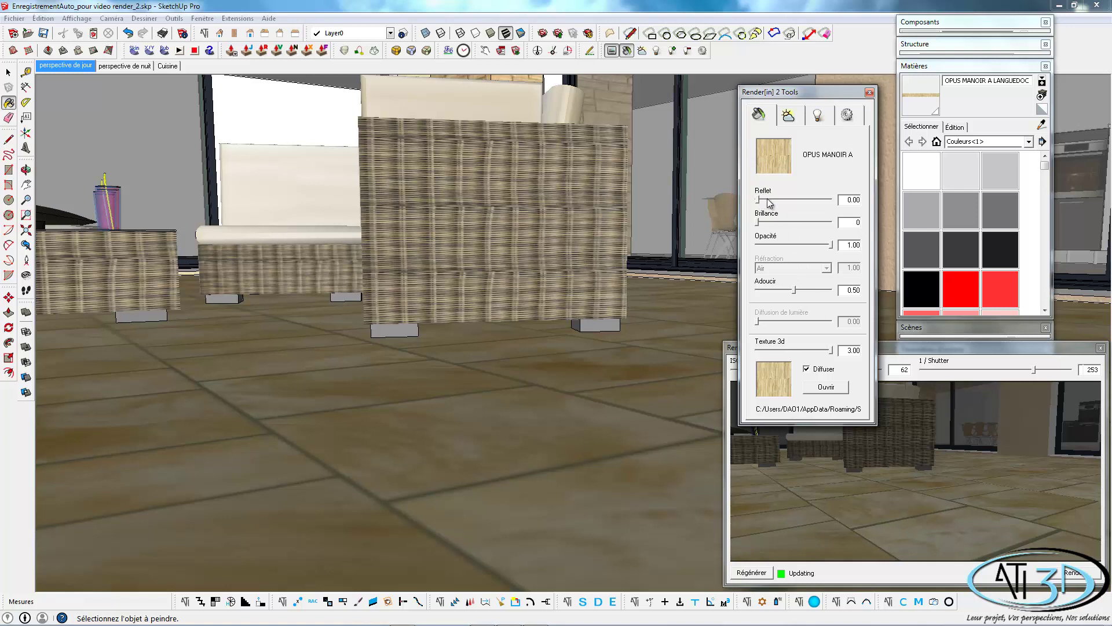
{"action": "left_click_drag", "start_coordinate": [769, 202], "coordinate": [779, 200]}
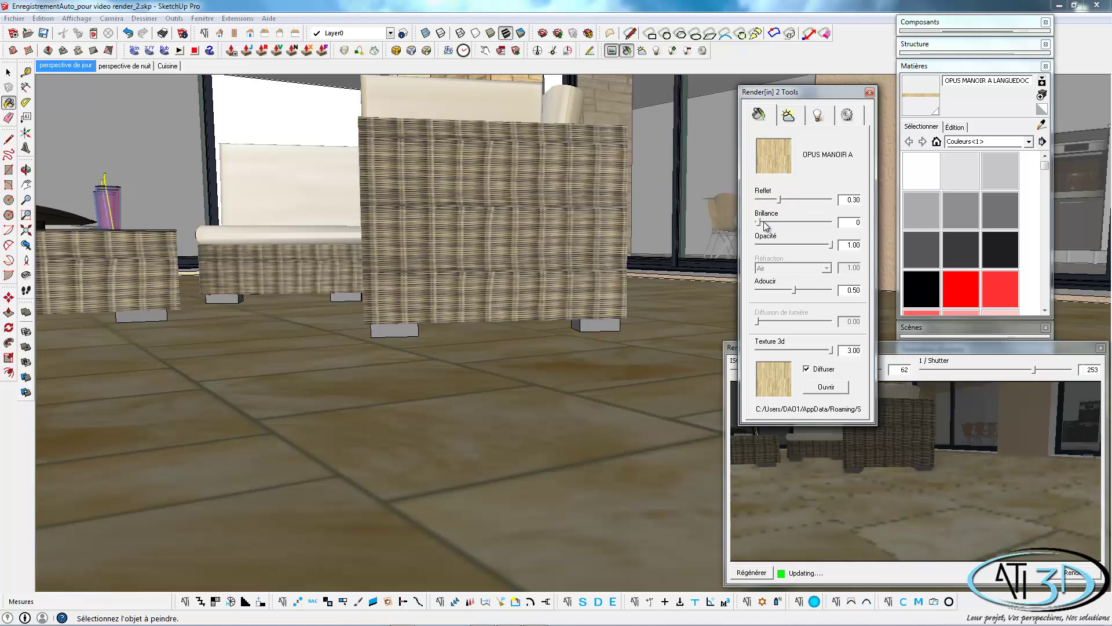
{"action": "left_click", "coordinate": [774, 224]}
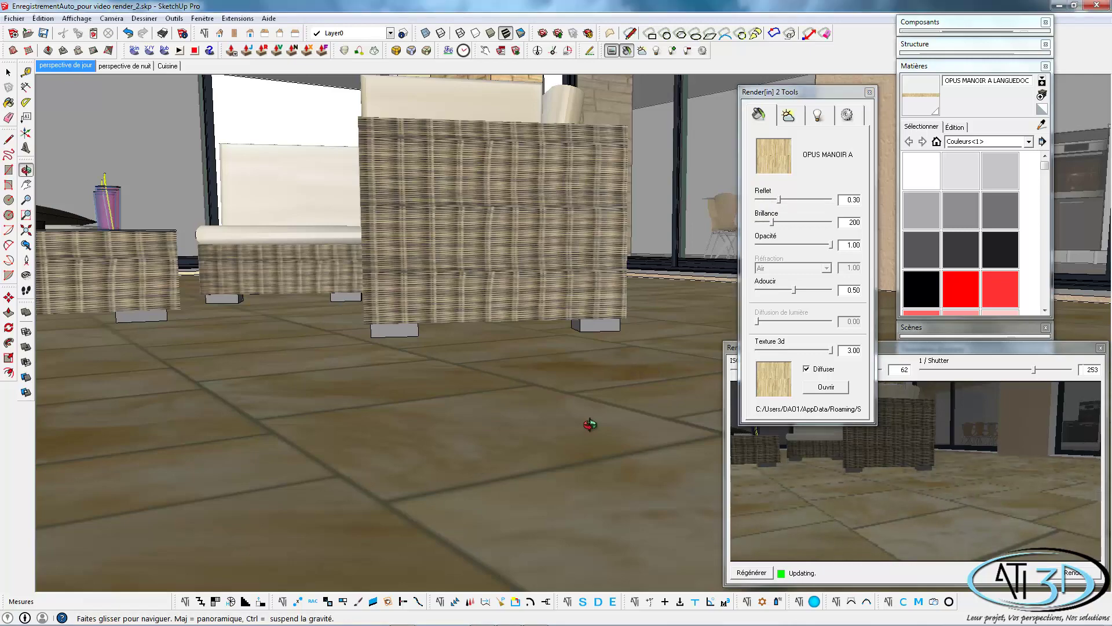
{"action": "middle_click_drag", "start_coordinate": [588, 427], "coordinate": [589, 442]}
{"action": "scroll", "coordinate": [588, 442], "scroll_direction": "down", "scroll_amount": 3}
{"action": "scroll", "coordinate": [582, 442], "scroll_direction": "down", "scroll_amount": 3}
{"action": "scroll", "coordinate": [529, 446], "scroll_direction": "down", "scroll_amount": 3}
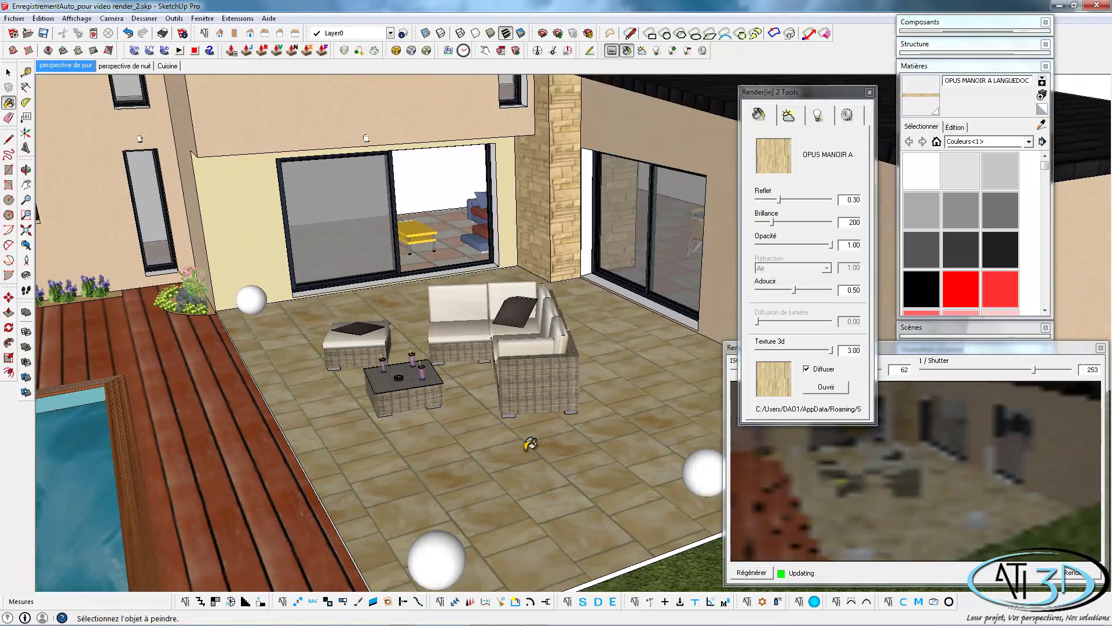
{"action": "scroll", "coordinate": [530, 444], "scroll_direction": "down", "scroll_amount": 2}
Zoom the view in on the pool and its wooden deck
{"action": "scroll", "coordinate": [530, 443], "scroll_direction": "down", "scroll_amount": 2}
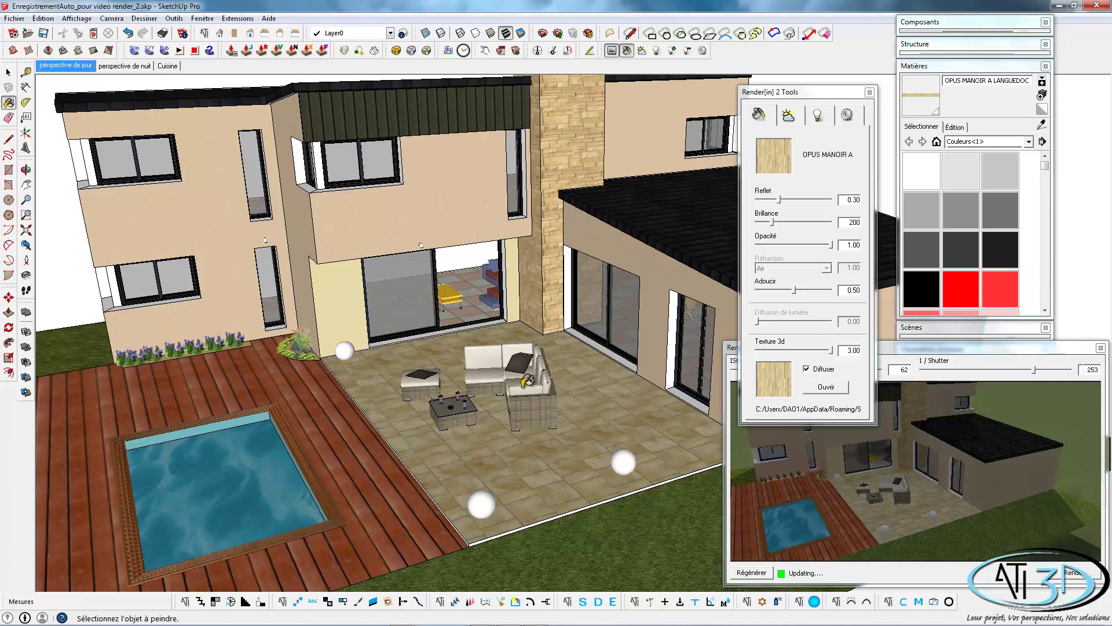
{"action": "scroll", "coordinate": [467, 399], "scroll_direction": "down", "scroll_amount": 2}
{"action": "scroll", "coordinate": [405, 412], "scroll_direction": "up", "scroll_amount": 1}
{"action": "scroll", "coordinate": [387, 417], "scroll_direction": "up", "scroll_amount": 1}
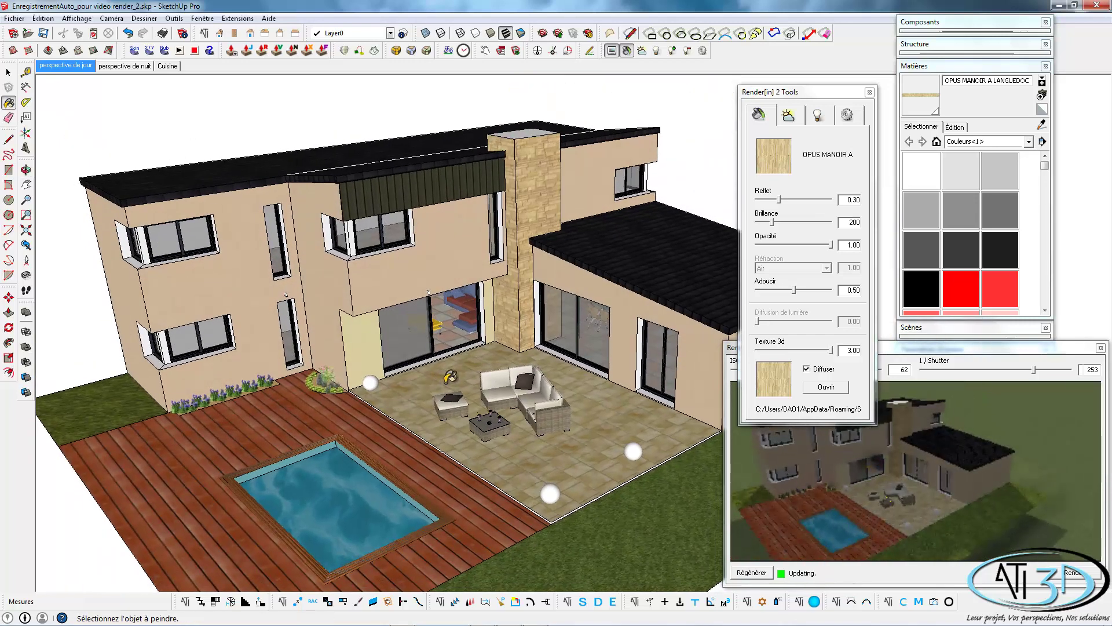
{"action": "scroll", "coordinate": [555, 433], "scroll_direction": "up", "scroll_amount": 1}
{"action": "scroll", "coordinate": [555, 414], "scroll_direction": "up", "scroll_amount": 1}
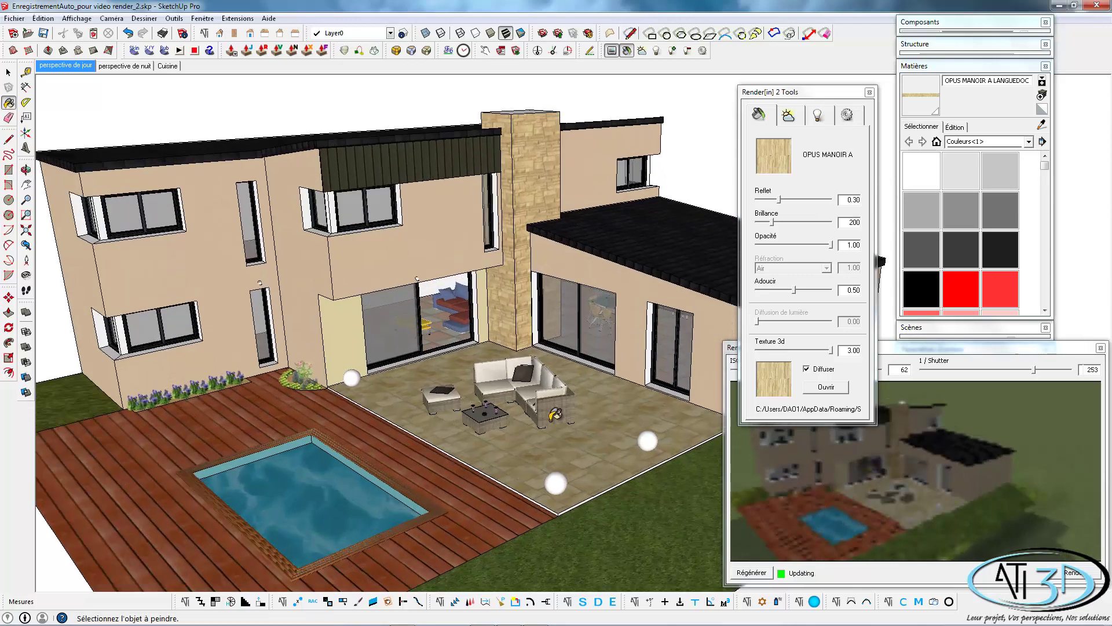
{"action": "scroll", "coordinate": [554, 414], "scroll_direction": "up", "scroll_amount": 1}
{"action": "scroll", "coordinate": [356, 483], "scroll_direction": "down", "scroll_amount": 1}
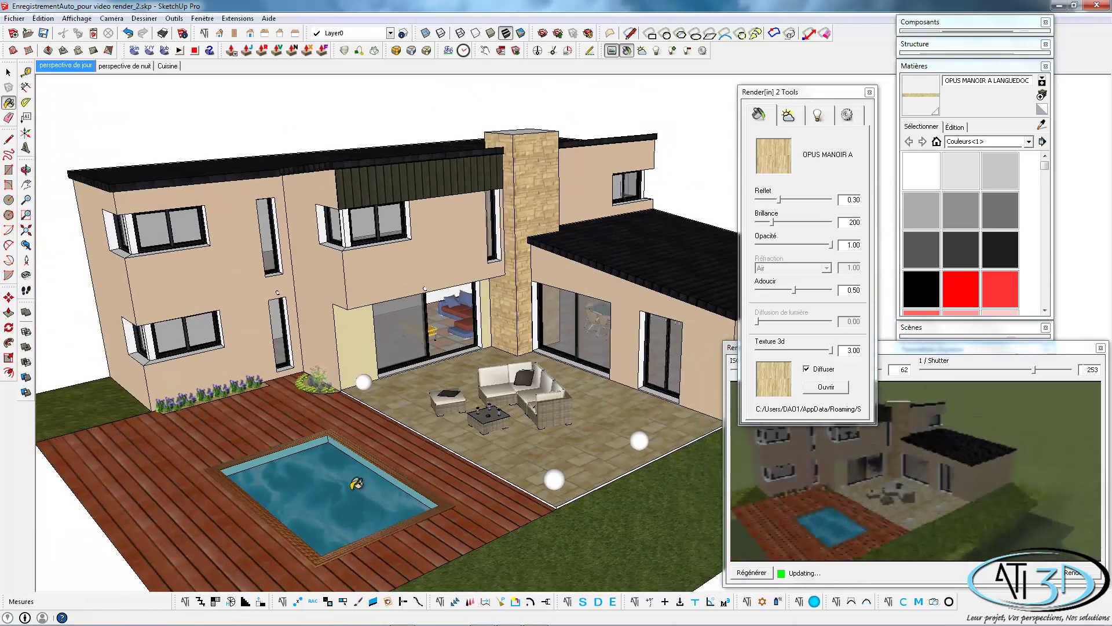
{"action": "scroll", "coordinate": [514, 310], "scroll_direction": "up", "scroll_amount": 1}
{"action": "scroll", "coordinate": [494, 387], "scroll_direction": "up", "scroll_amount": 1}
{"action": "scroll", "coordinate": [519, 362], "scroll_direction": "up", "scroll_amount": 2}
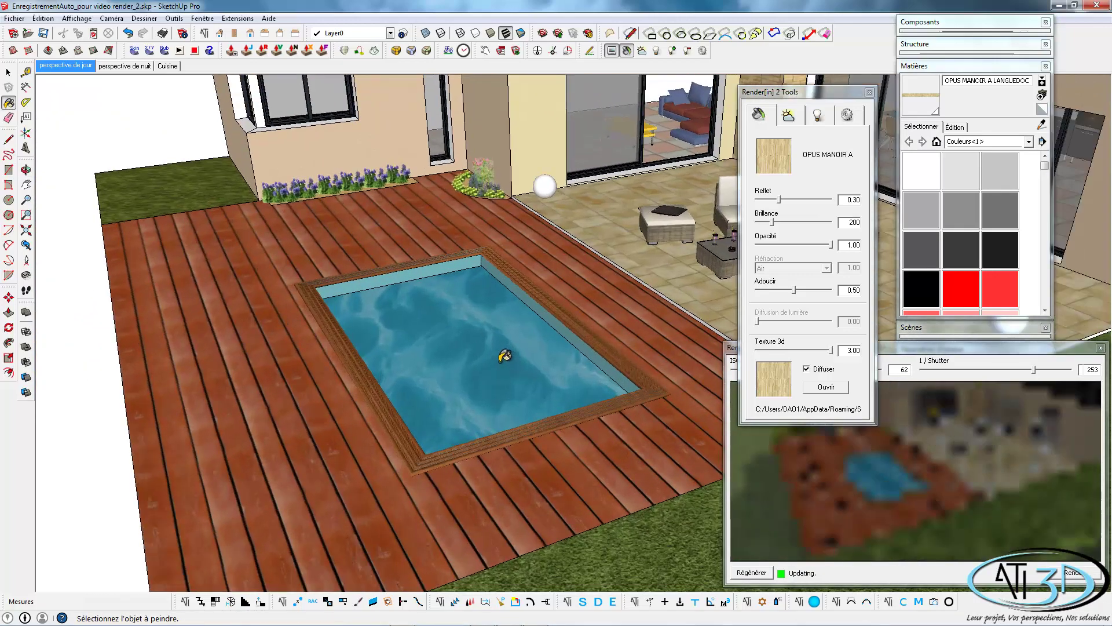
{"action": "scroll", "coordinate": [505, 355], "scroll_direction": "up", "scroll_amount": 1}
{"action": "scroll", "coordinate": [505, 355], "scroll_direction": "up", "scroll_amount": 1}
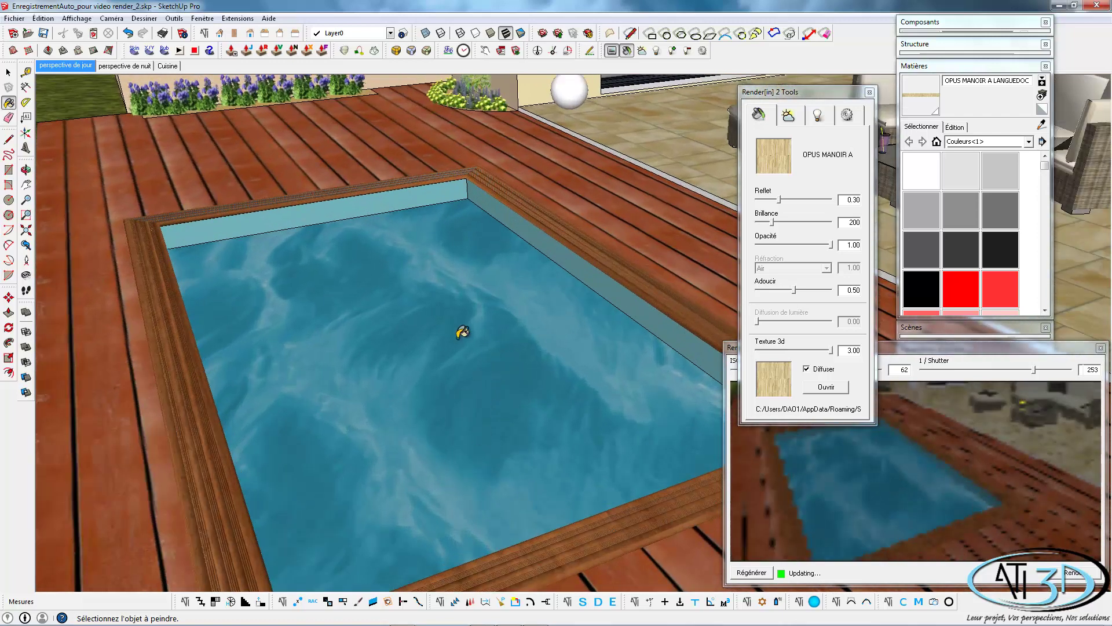
Sample the EAU PISCINE water and set Water refraction, Reflet 0.20 and Texture 3d 3.00
{"action": "left_click", "coordinate": [1042, 125]}
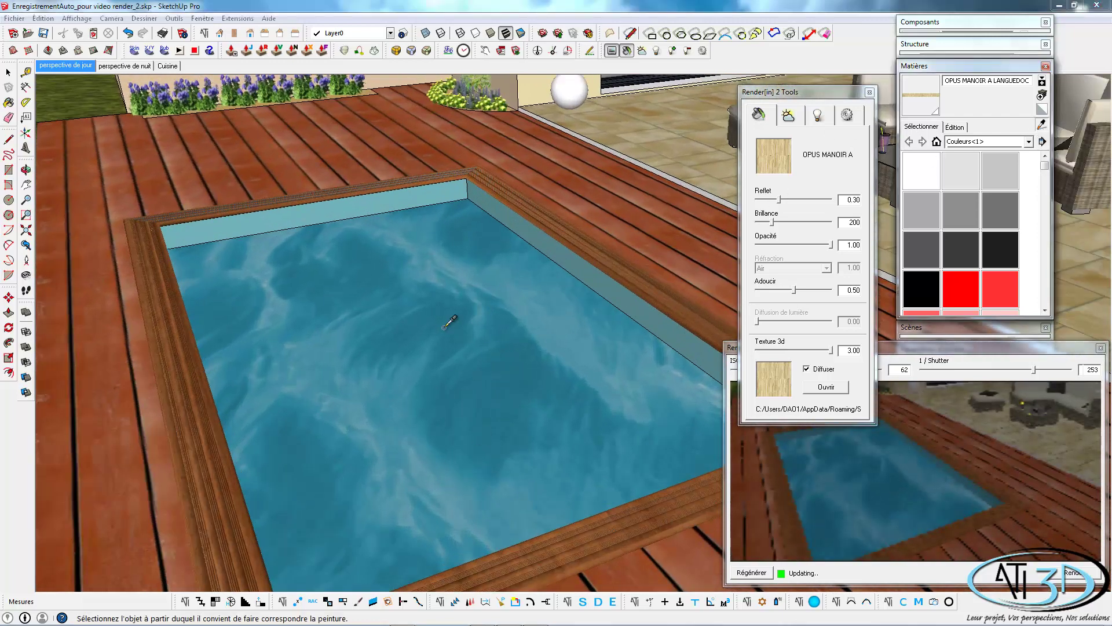
{"action": "left_click", "coordinate": [444, 327]}
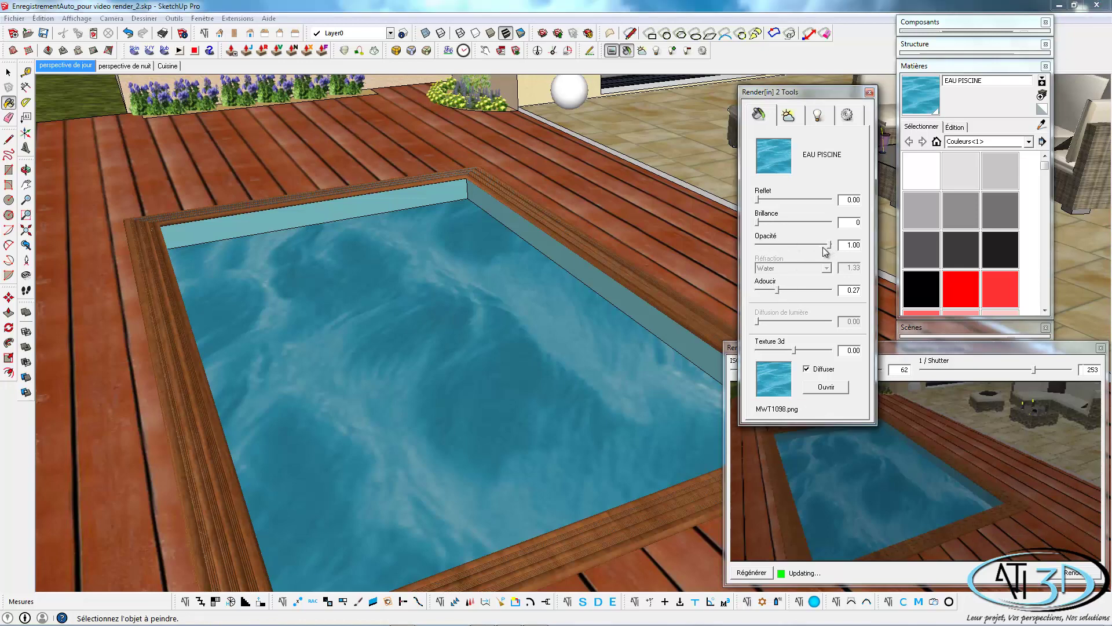
{"action": "left_click_drag", "start_coordinate": [833, 247], "coordinate": [815, 247]}
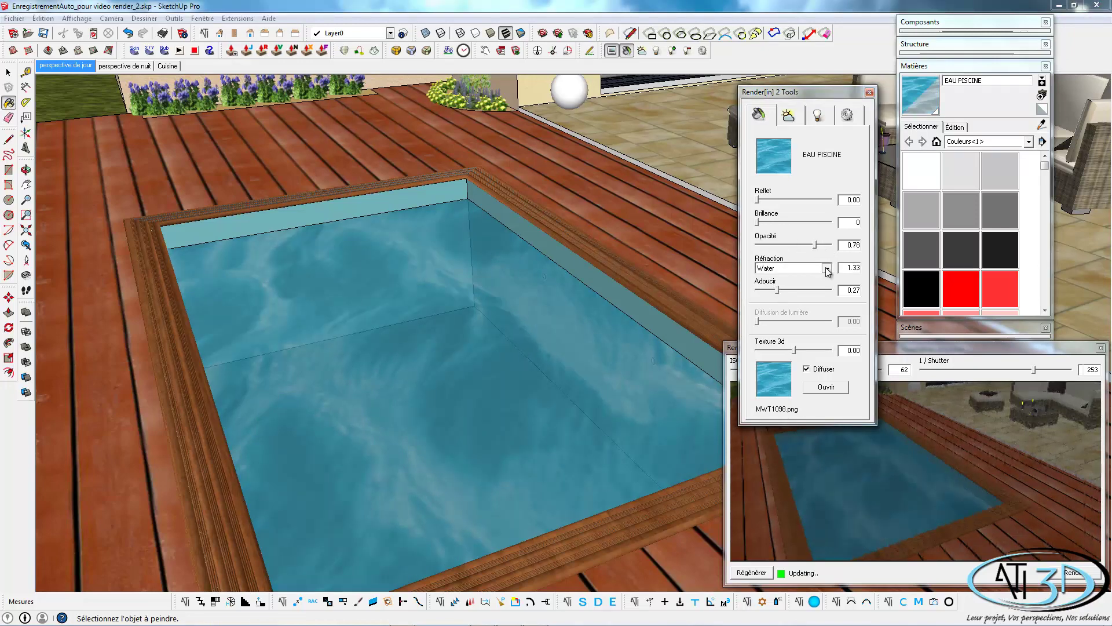
{"action": "left_click", "coordinate": [828, 269]}
{"action": "left_click", "coordinate": [776, 278]}
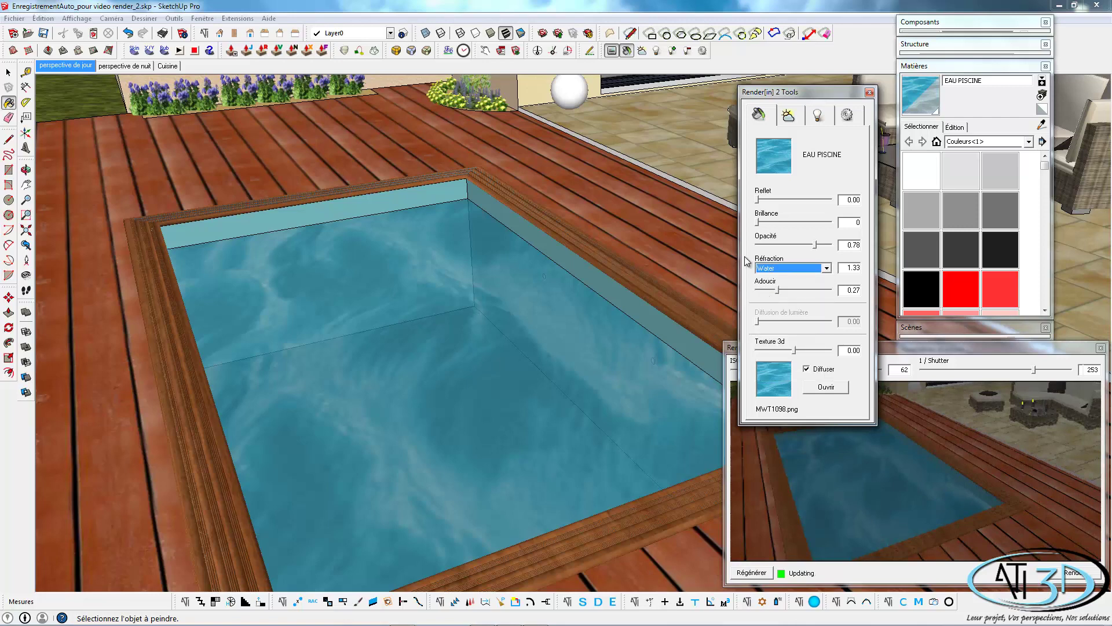
{"action": "left_click", "coordinate": [759, 222]}
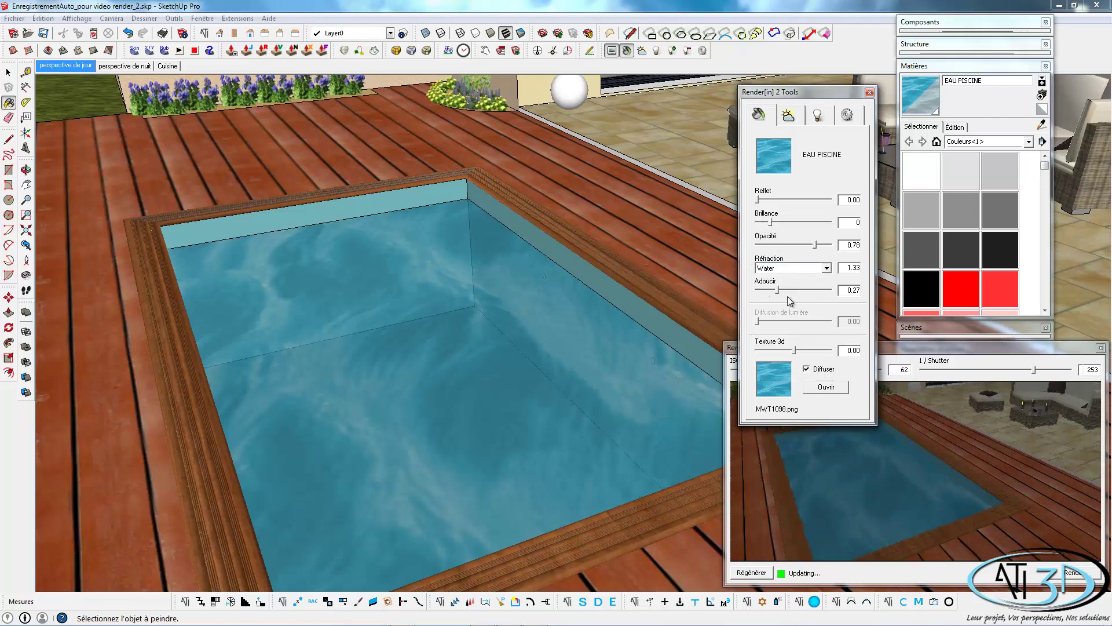
{"action": "left_click_drag", "start_coordinate": [797, 351], "coordinate": [843, 356]}
{"action": "scroll", "coordinate": [523, 414], "scroll_direction": "down", "scroll_amount": 2}
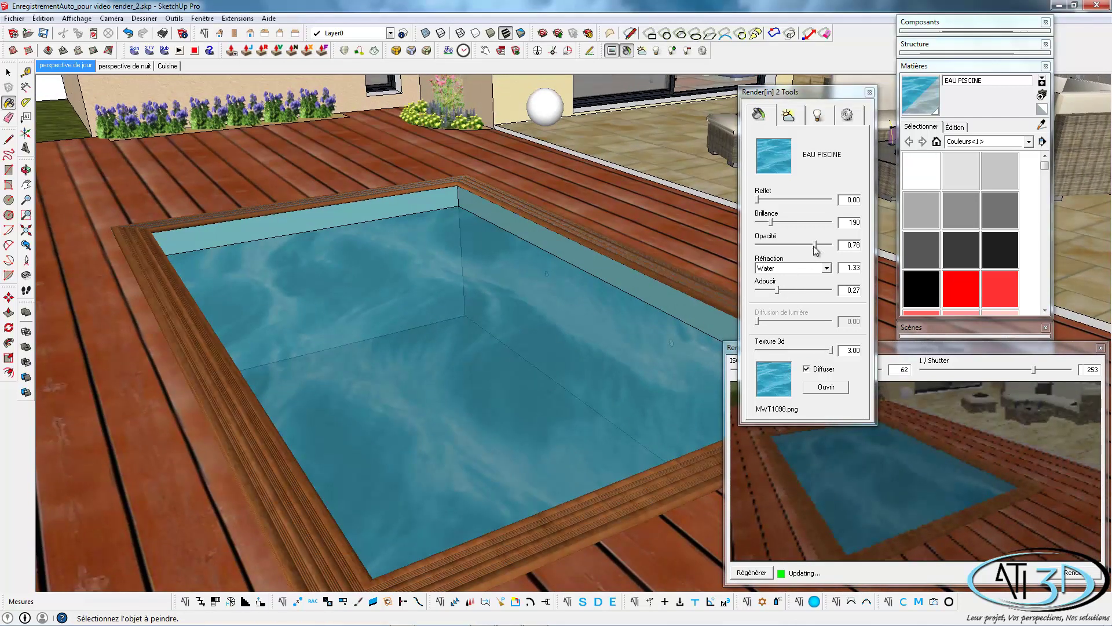
Fine-tune the pool water's Opacité to 0.51 and return to the 'perspective de jour' scene
{"action": "left_click_drag", "start_coordinate": [808, 248], "coordinate": [800, 250]}
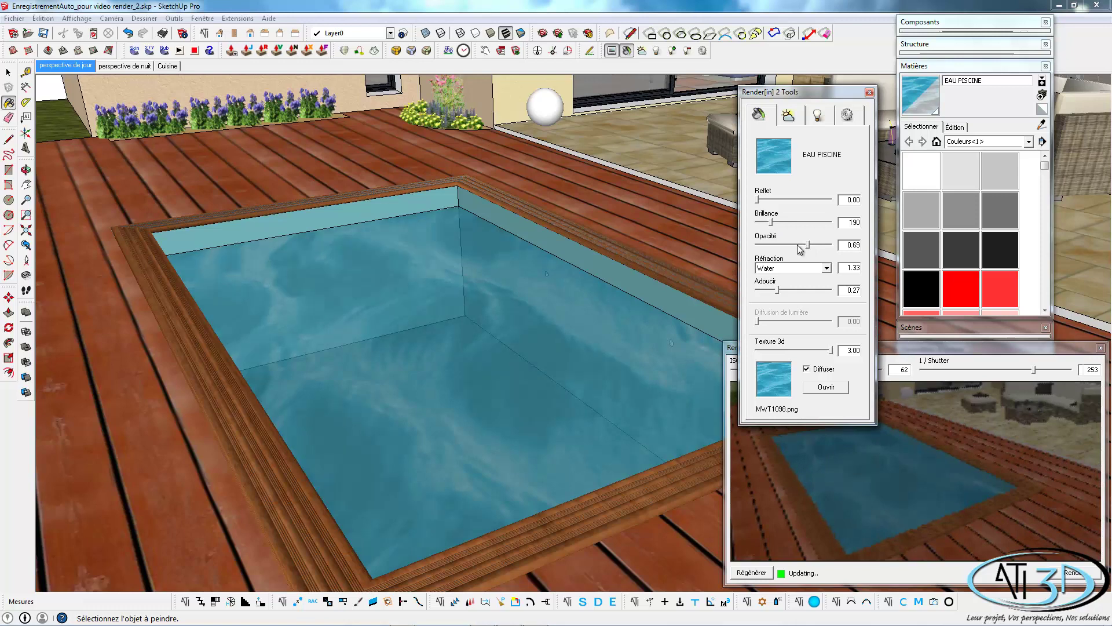
{"action": "left_click", "coordinate": [797, 246]}
{"action": "left_click_drag", "start_coordinate": [790, 246], "coordinate": [794, 245]}
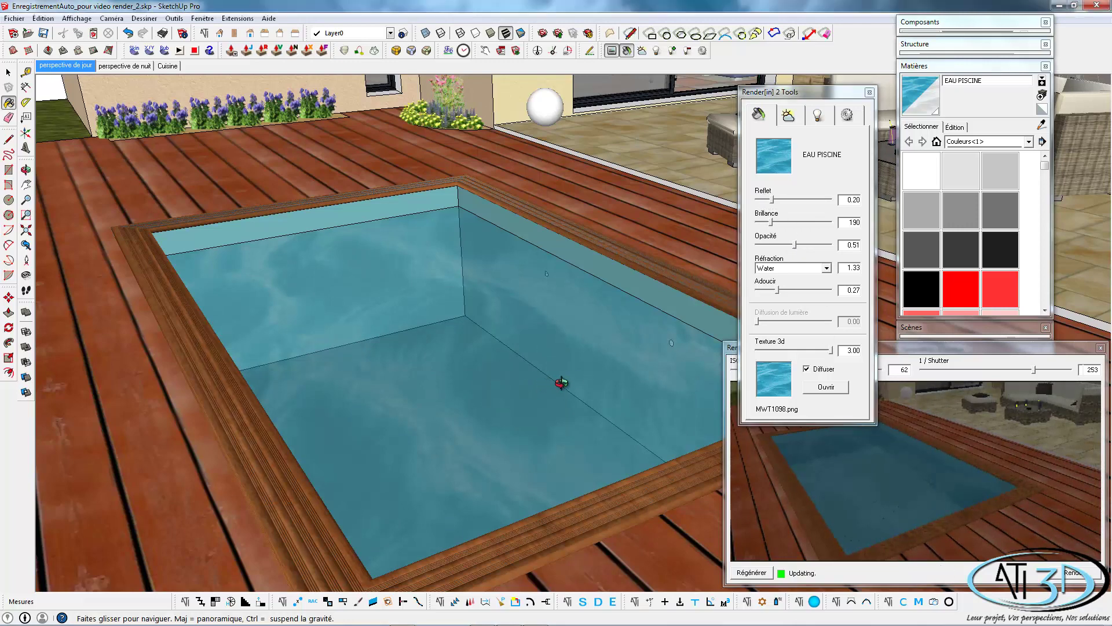
{"action": "middle_click_drag", "start_coordinate": [559, 377], "coordinate": [588, 377]}
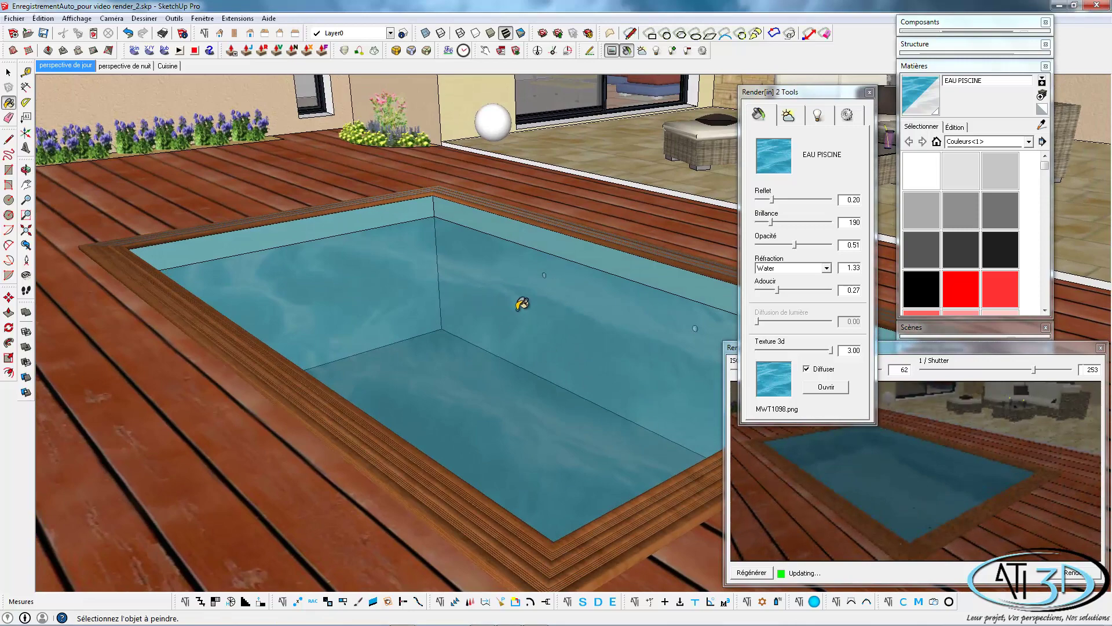
{"action": "scroll", "coordinate": [595, 279], "scroll_direction": "down", "scroll_amount": 2}
{"action": "scroll", "coordinate": [591, 276], "scroll_direction": "down", "scroll_amount": 2}
{"action": "left_click", "coordinate": [84, 67]}
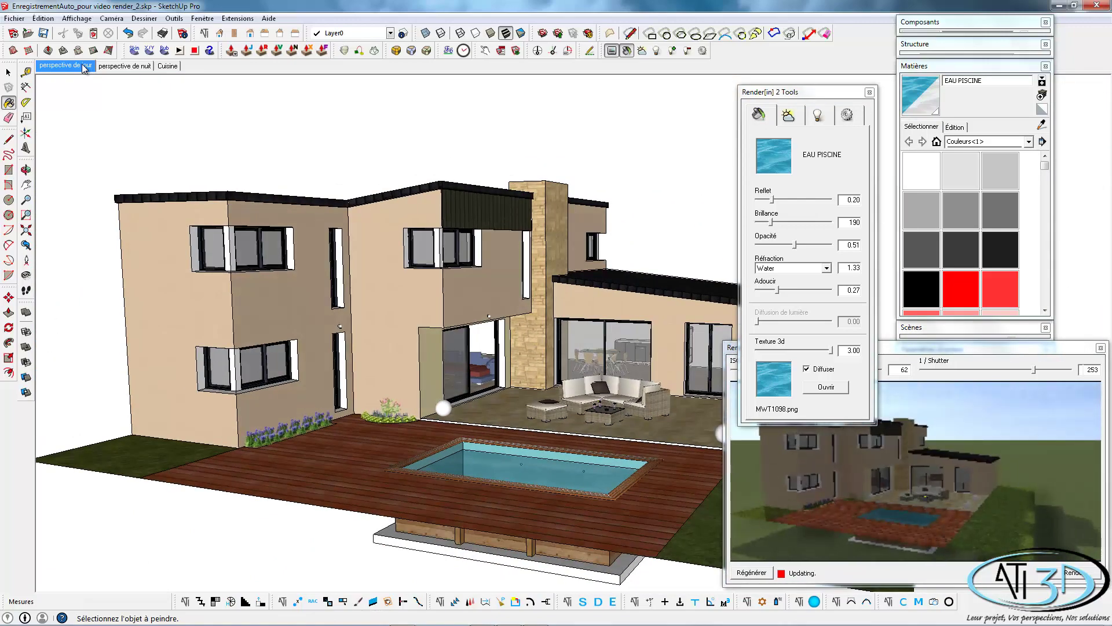
Switch to the 'perspective de nuit' scene, frame the terrace, and select its sphere lamp
{"action": "left_click", "coordinate": [114, 68]}
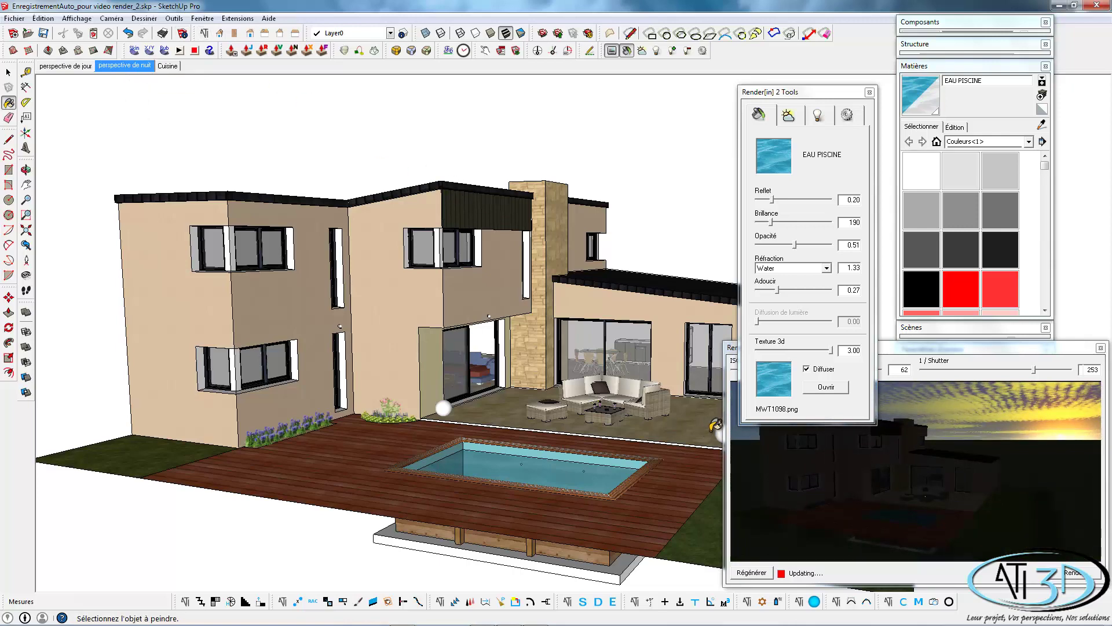
{"action": "mouse_move", "coordinate": [709, 429]}
{"action": "middle_mouse_down"}
{"action": "mouse_move", "coordinate": [590, 448]}
{"action": "mouse_move", "coordinate": [600, 452]}
{"action": "middle_mouse_up"}
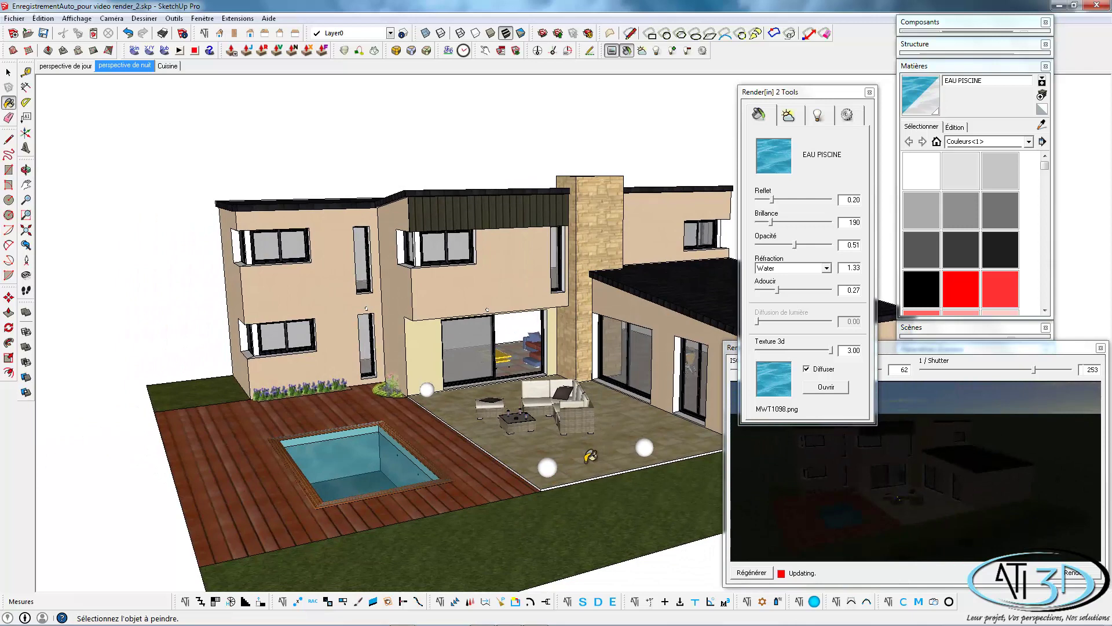
{"action": "middle_click_drag", "start_coordinate": [566, 474], "coordinate": [555, 468]}
{"action": "scroll", "coordinate": [554, 468], "scroll_direction": "up", "scroll_amount": 2}
{"action": "scroll", "coordinate": [556, 465], "scroll_direction": "up", "scroll_amount": 2}
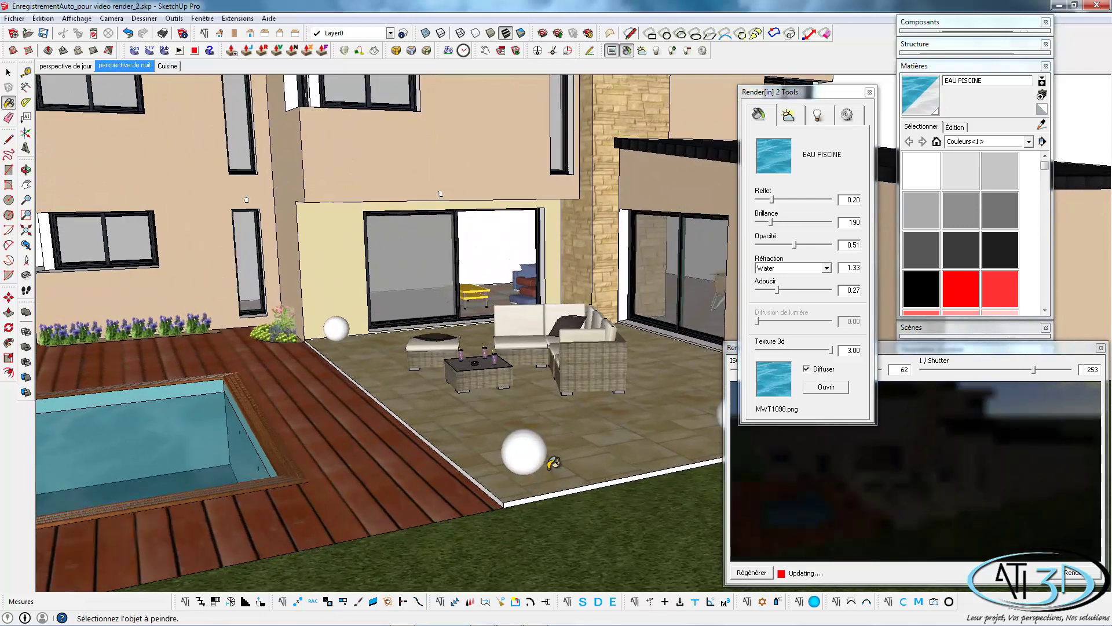
{"action": "scroll", "coordinate": [558, 462], "scroll_direction": "up", "scroll_amount": 1}
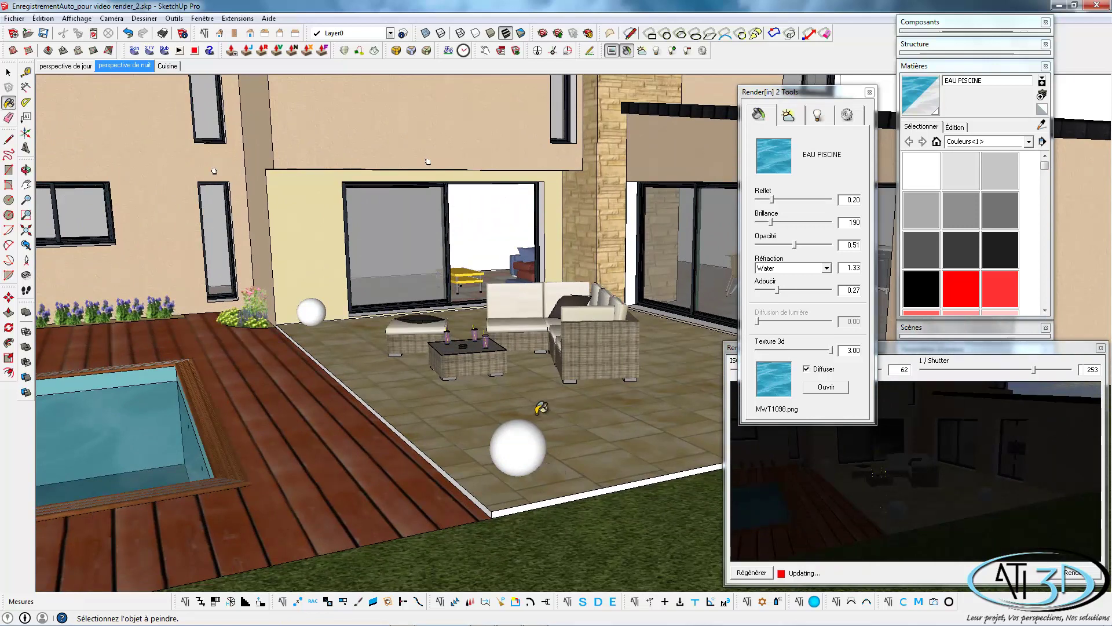
{"action": "key", "text": "space"}
{"action": "left_click", "coordinate": [521, 446]}
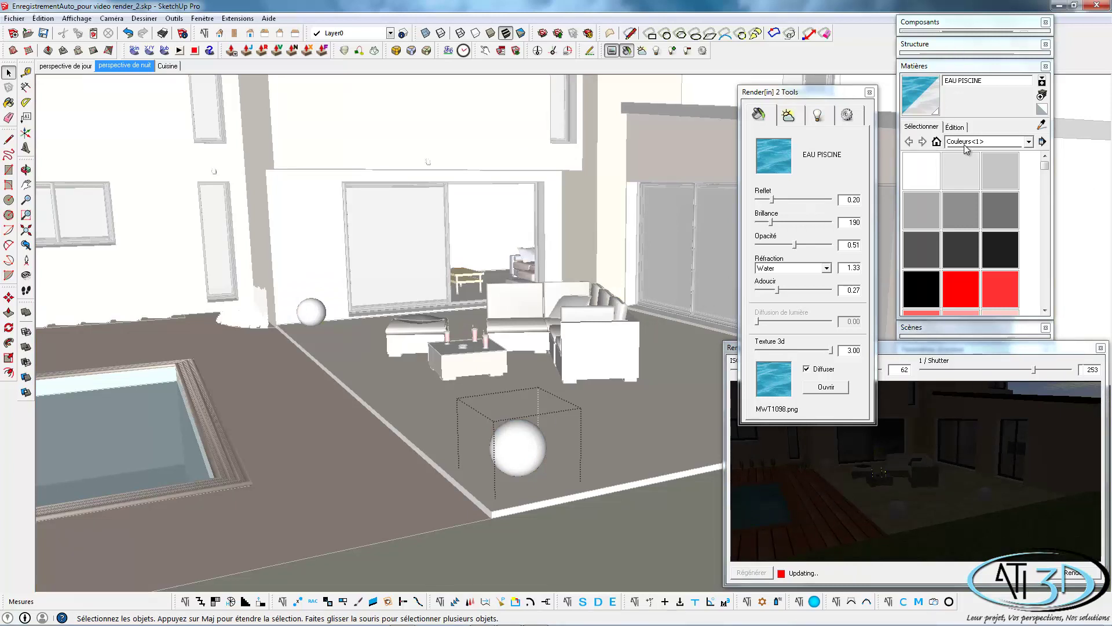
Paint the terrace sphere lamp with the tan Couleur_C09 colour
{"action": "left_click", "coordinate": [1029, 141]}
{"action": "left_click", "coordinate": [974, 148]}
{"action": "left_click_drag", "start_coordinate": [1046, 172], "coordinate": [1046, 201]}
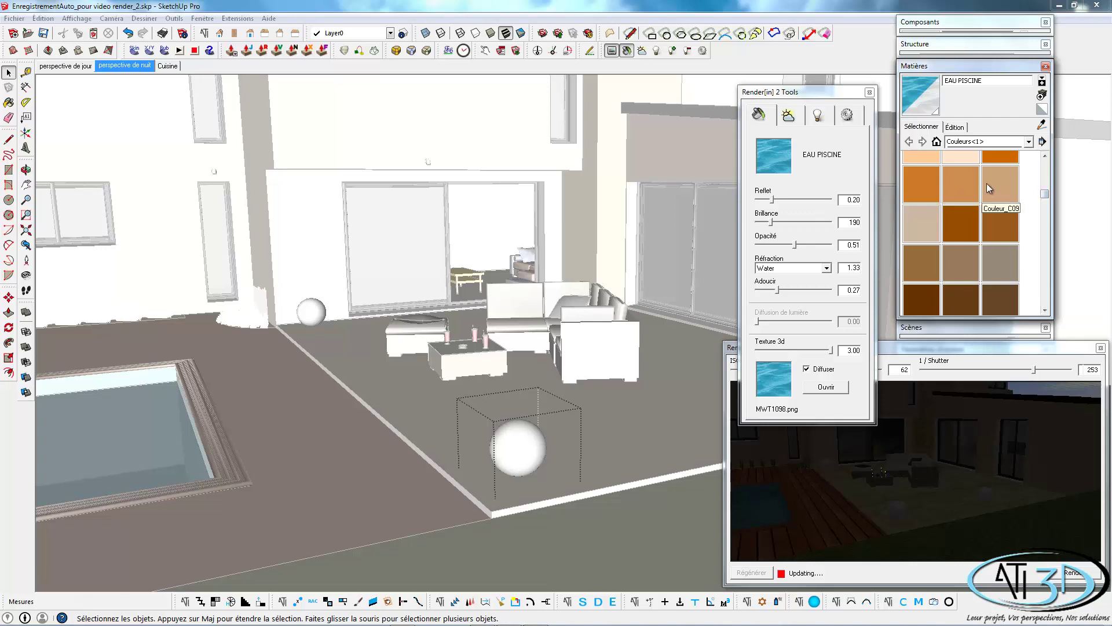
{"action": "left_click", "coordinate": [1000, 180]}
{"action": "left_click", "coordinate": [505, 446]}
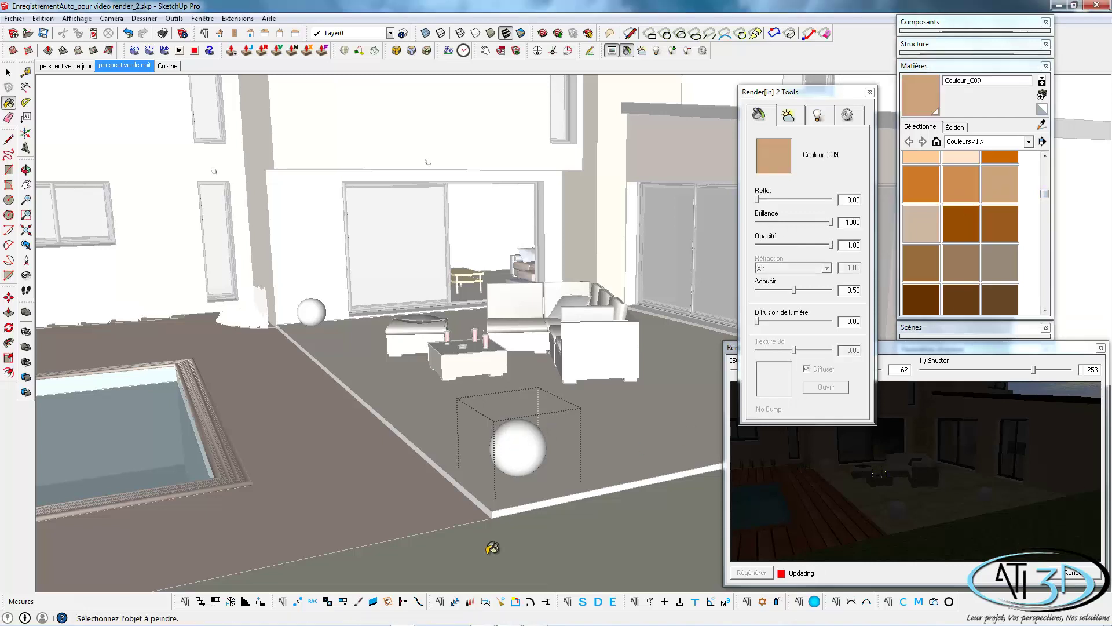
{"action": "key", "text": "space"}
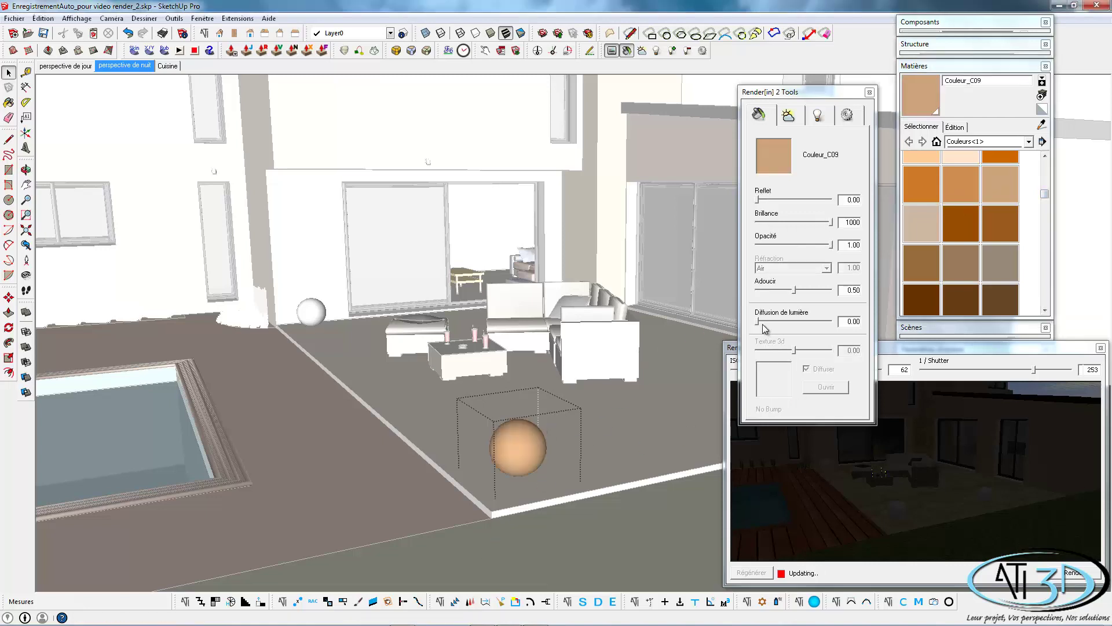
Make the sphere's material emit light, settling Diffusion de lumière at 0.69
{"action": "left_click_drag", "start_coordinate": [759, 322], "coordinate": [785, 326]}
{"action": "left_click", "coordinate": [643, 447]}
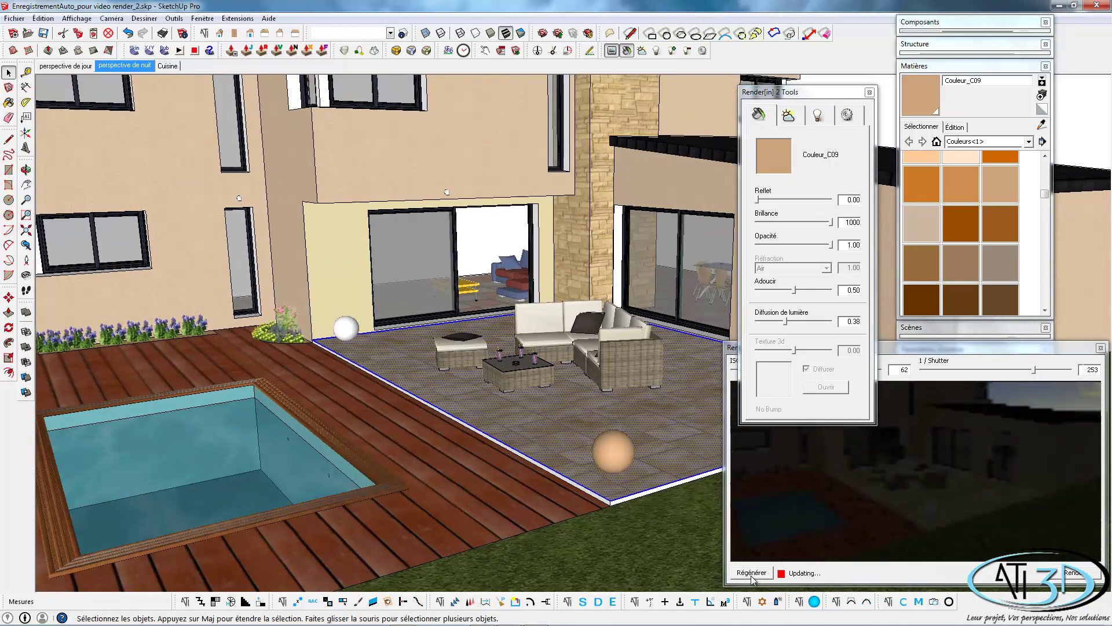
{"action": "left_click", "coordinate": [747, 569]}
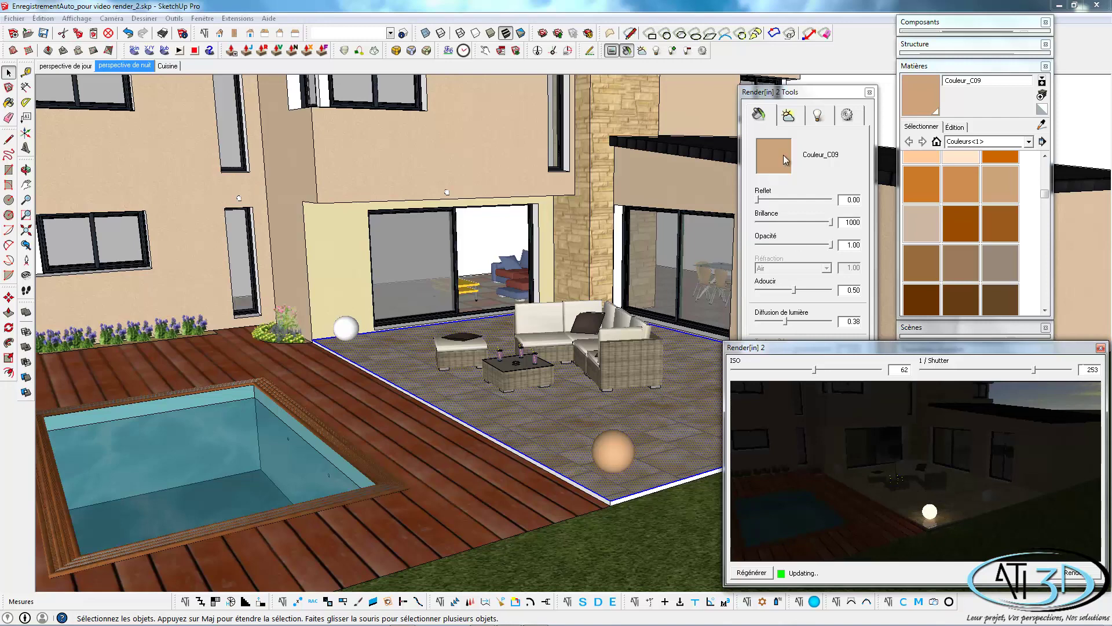
{"action": "left_click", "coordinate": [815, 102]}
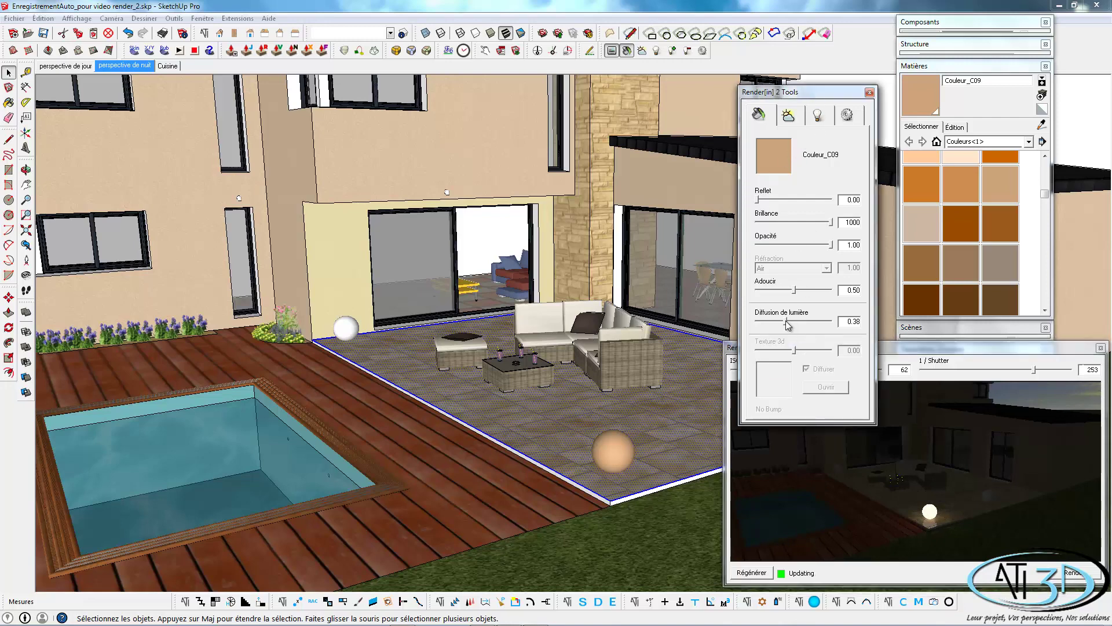
{"action": "left_click_drag", "start_coordinate": [788, 324], "coordinate": [832, 324]}
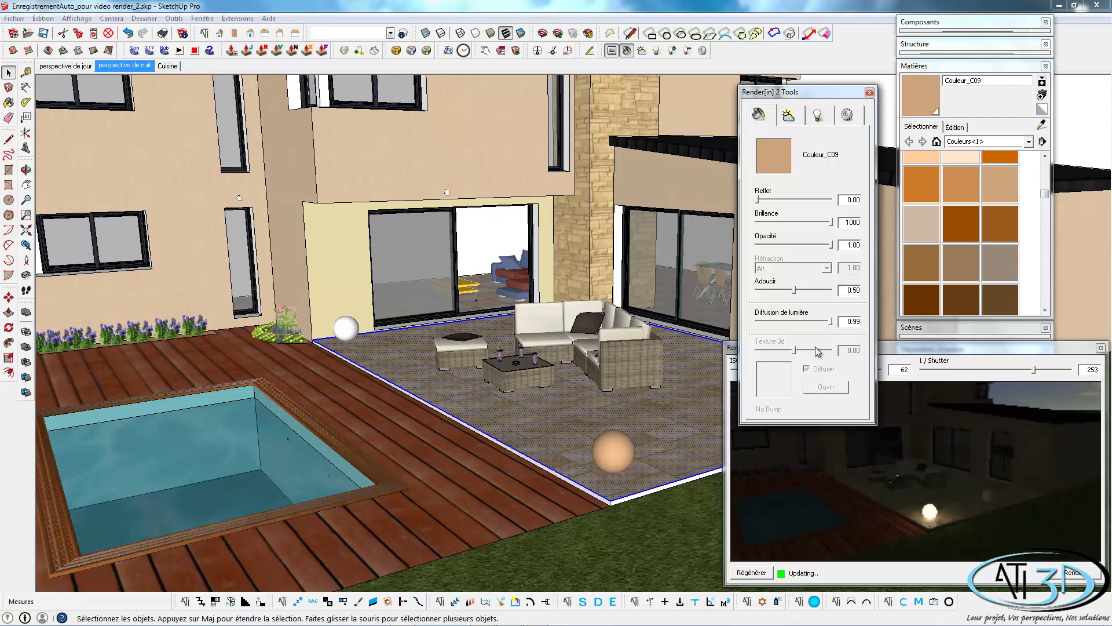
{"action": "mouse_move", "coordinate": [830, 325]}
{"action": "left_mouse_down"}
{"action": "mouse_move", "coordinate": [780, 324]}
{"action": "mouse_move", "coordinate": [808, 323]}
{"action": "left_mouse_up"}
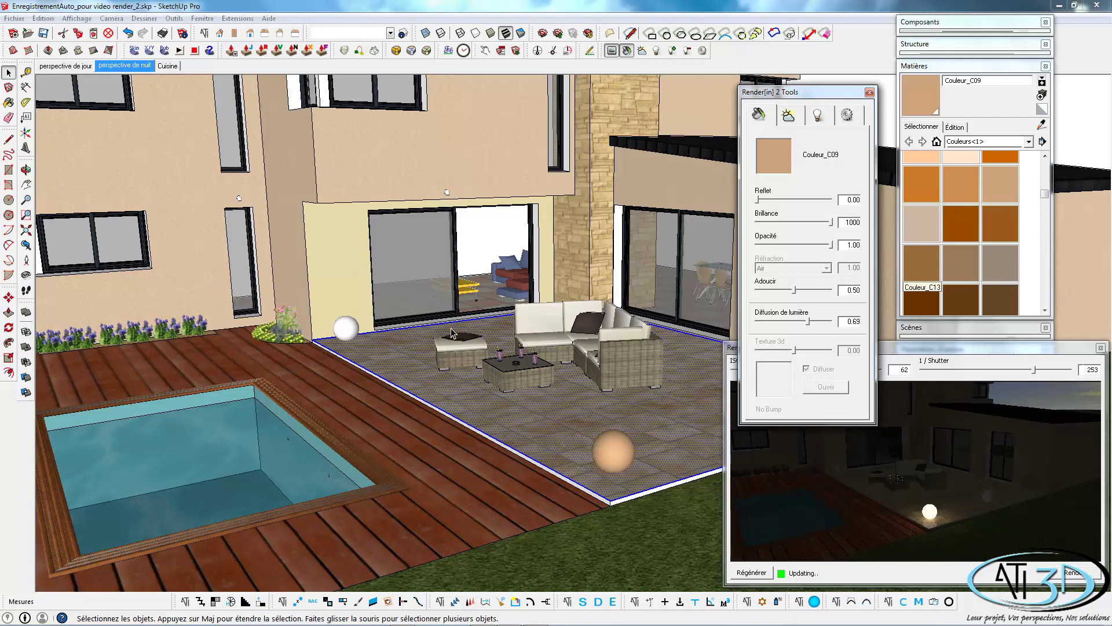
Paint another white light sphere tan Couleur_C09 with textures hidden, then regenerate the preview
{"action": "middle_click_drag", "start_coordinate": [571, 403], "coordinate": [636, 425]}
{"action": "scroll", "coordinate": [474, 388], "scroll_direction": "down", "scroll_amount": 3}
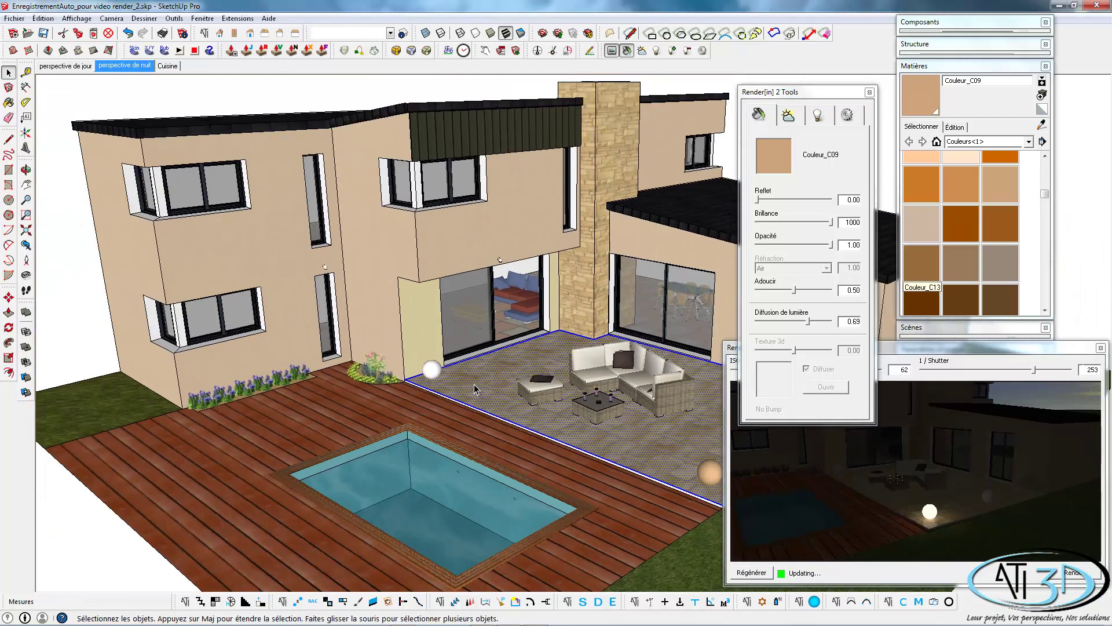
{"action": "key", "text": "t"}
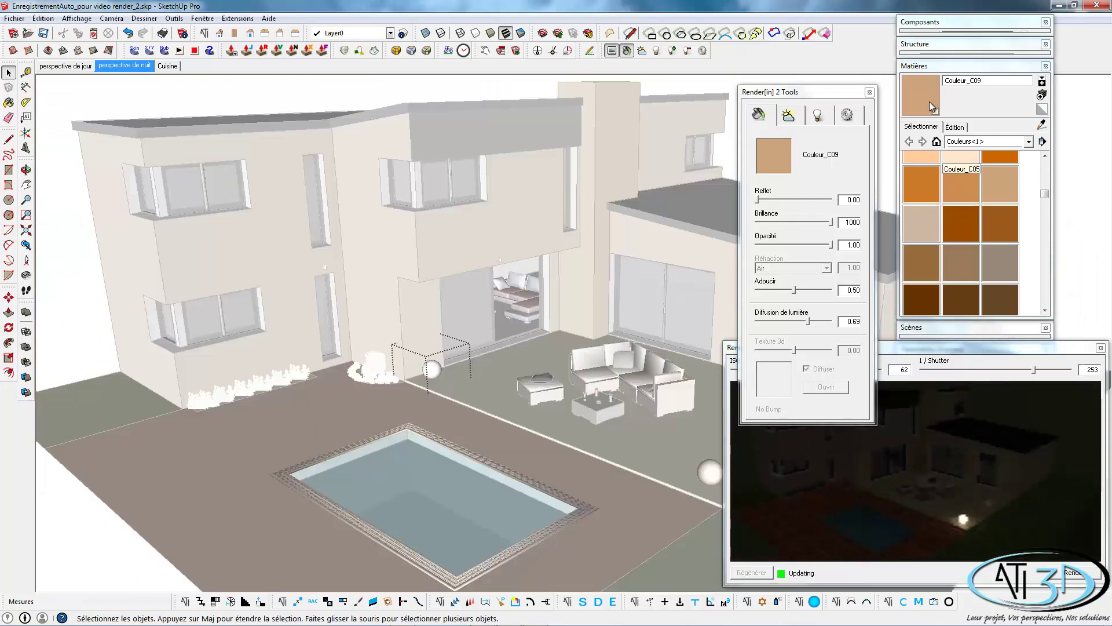
{"action": "left_click", "coordinate": [929, 98]}
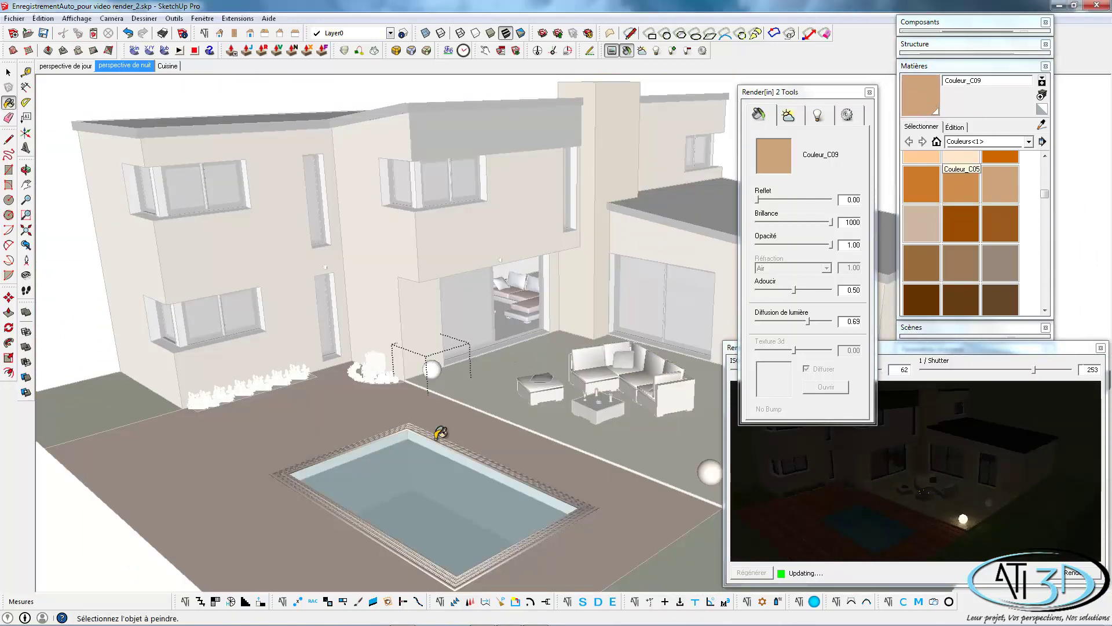
{"action": "left_click", "coordinate": [433, 369]}
{"action": "key", "text": "space"}
{"action": "key", "text": "t"}
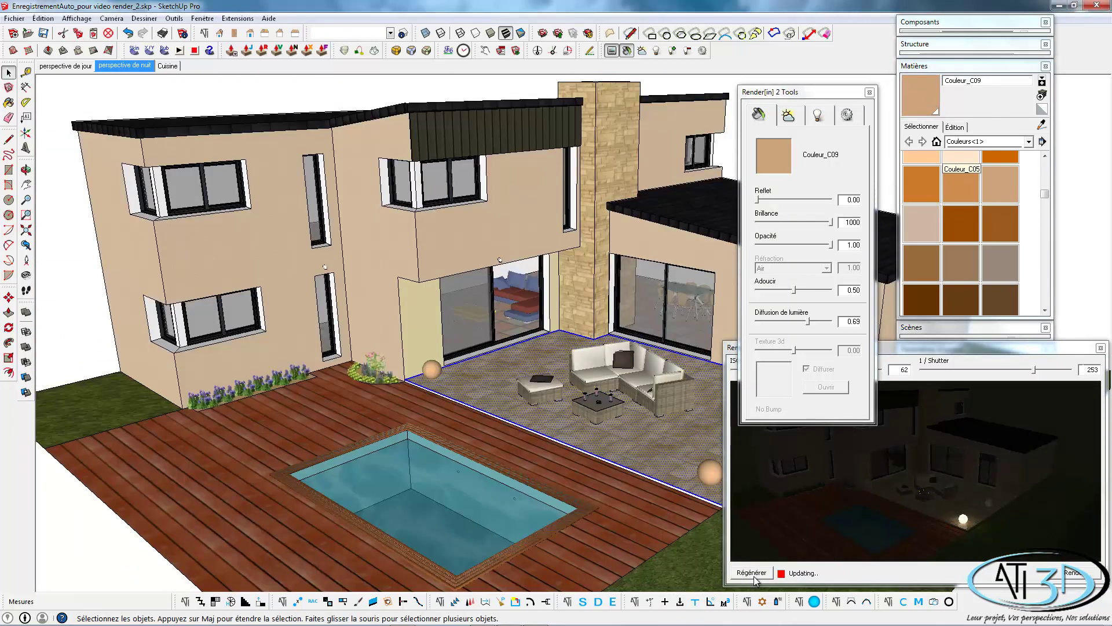
{"action": "left_click", "coordinate": [751, 572]}
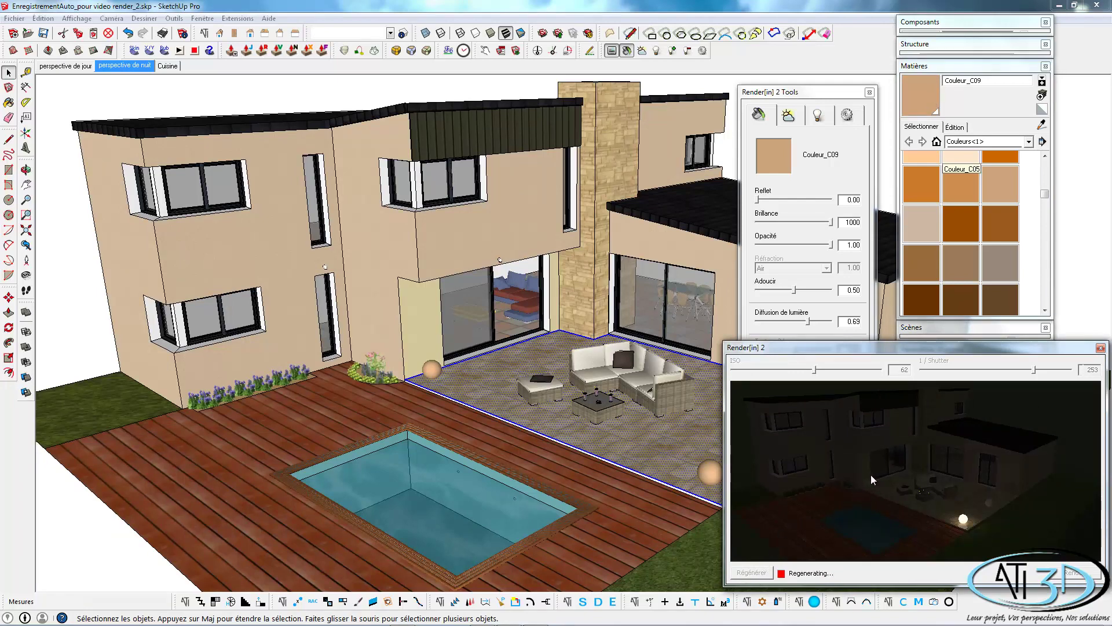
{"action": "left_click", "coordinate": [703, 476]}
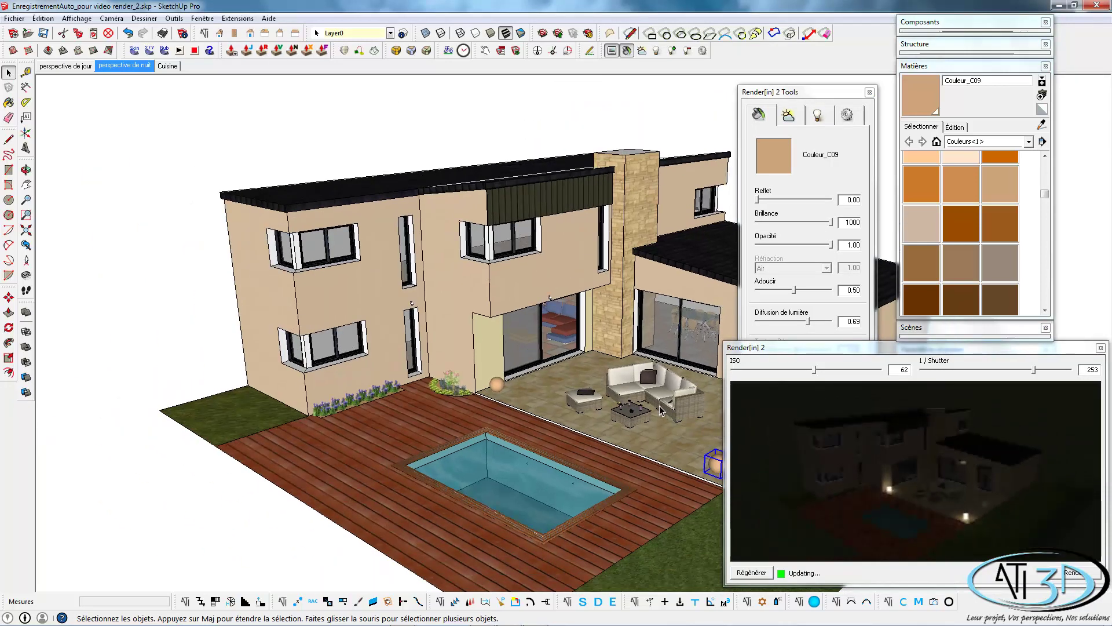
Select the terrace-edge and corner sphere lights from a frontal view and regenerate the preview
{"action": "mouse_move", "coordinate": [585, 417]}
{"action": "middle_mouse_down"}
{"action": "mouse_move", "coordinate": [502, 408]}
{"action": "mouse_move", "coordinate": [596, 443]}
{"action": "middle_mouse_up"}
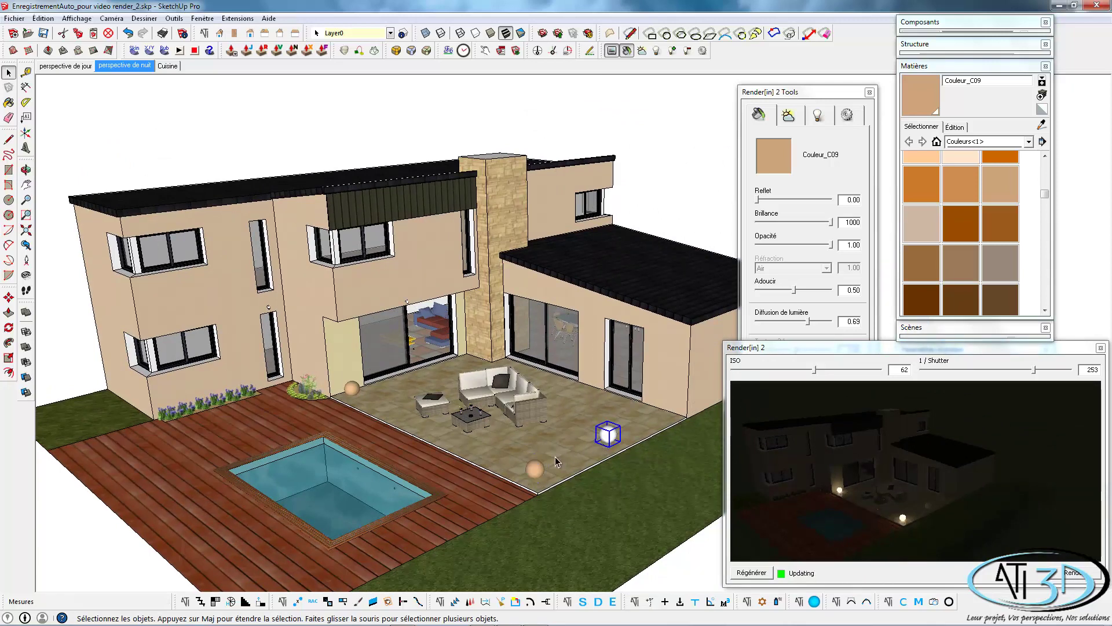
{"action": "left_click", "coordinate": [537, 466]}
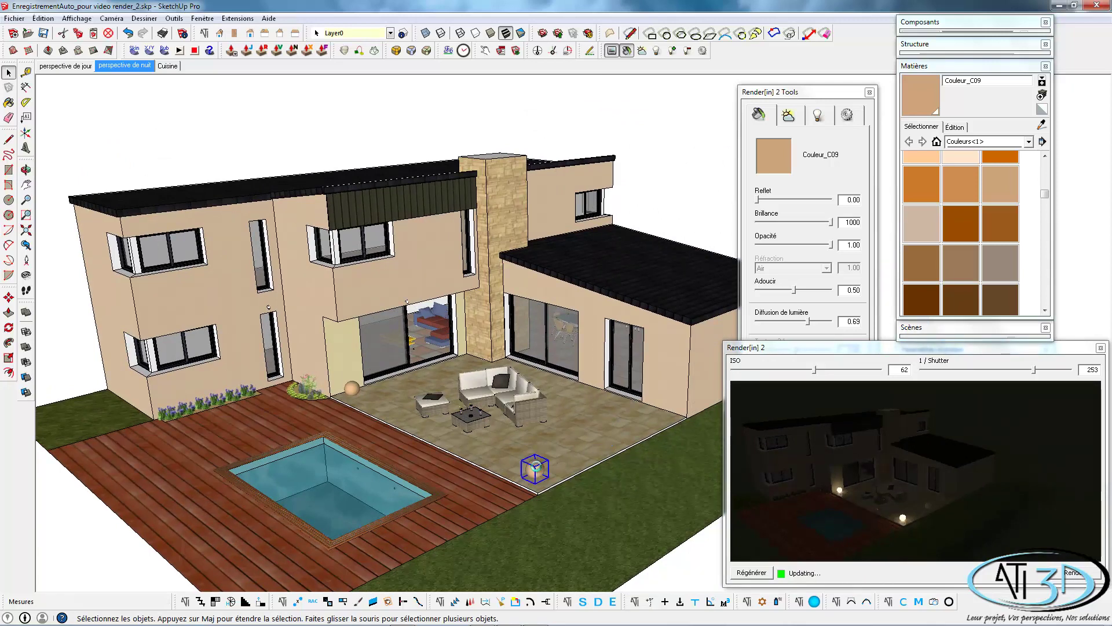
{"action": "left_click", "coordinate": [626, 427]}
{"action": "left_click", "coordinate": [759, 575]}
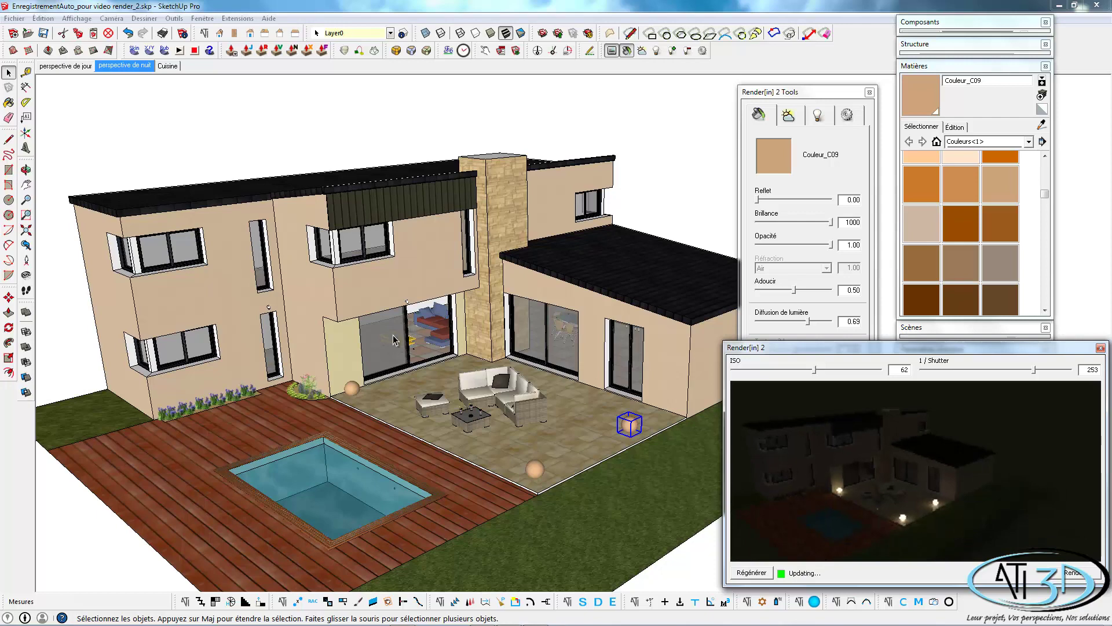
Zoom in on the wall lamp above the sliding door and draw a 24-sided circle at its base
{"action": "scroll", "coordinate": [382, 327], "scroll_direction": "up", "scroll_amount": 1}
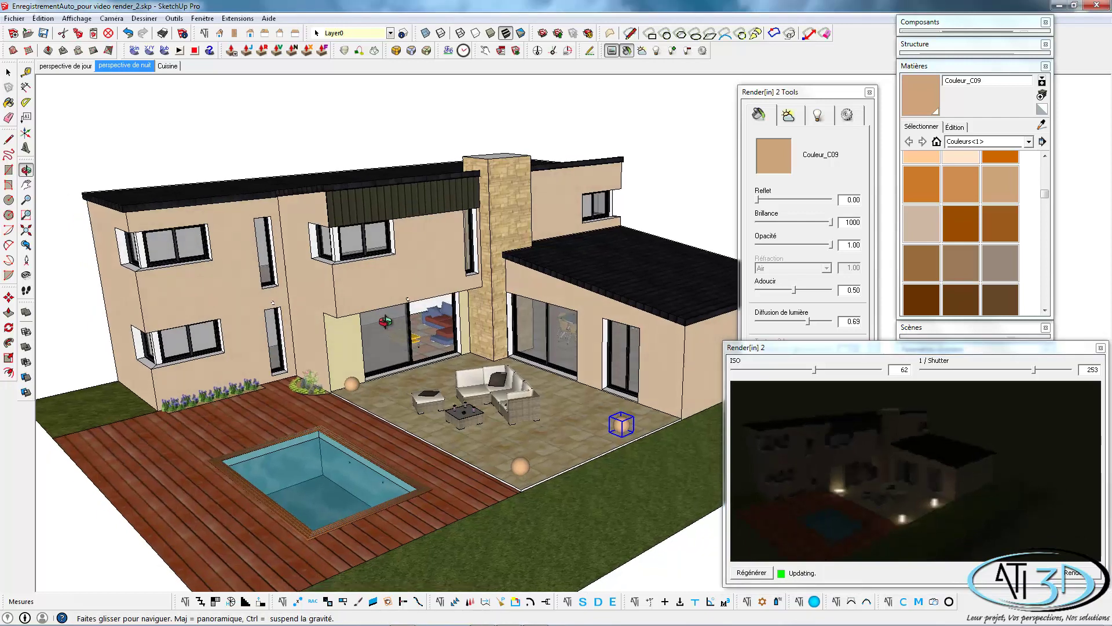
{"action": "scroll", "coordinate": [399, 307], "scroll_direction": "up", "scroll_amount": 2}
{"action": "scroll", "coordinate": [413, 284], "scroll_direction": "up", "scroll_amount": 2}
{"action": "scroll", "coordinate": [412, 283], "scroll_direction": "up", "scroll_amount": 1}
{"action": "scroll", "coordinate": [414, 283], "scroll_direction": "up", "scroll_amount": 1}
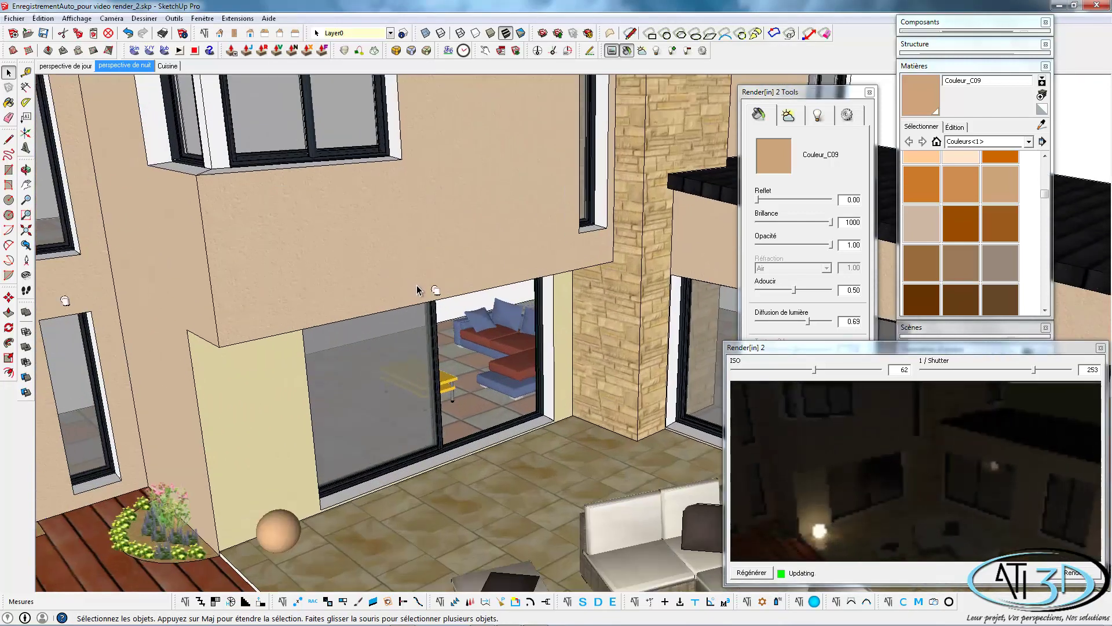
{"action": "scroll", "coordinate": [417, 283], "scroll_direction": "up", "scroll_amount": 1}
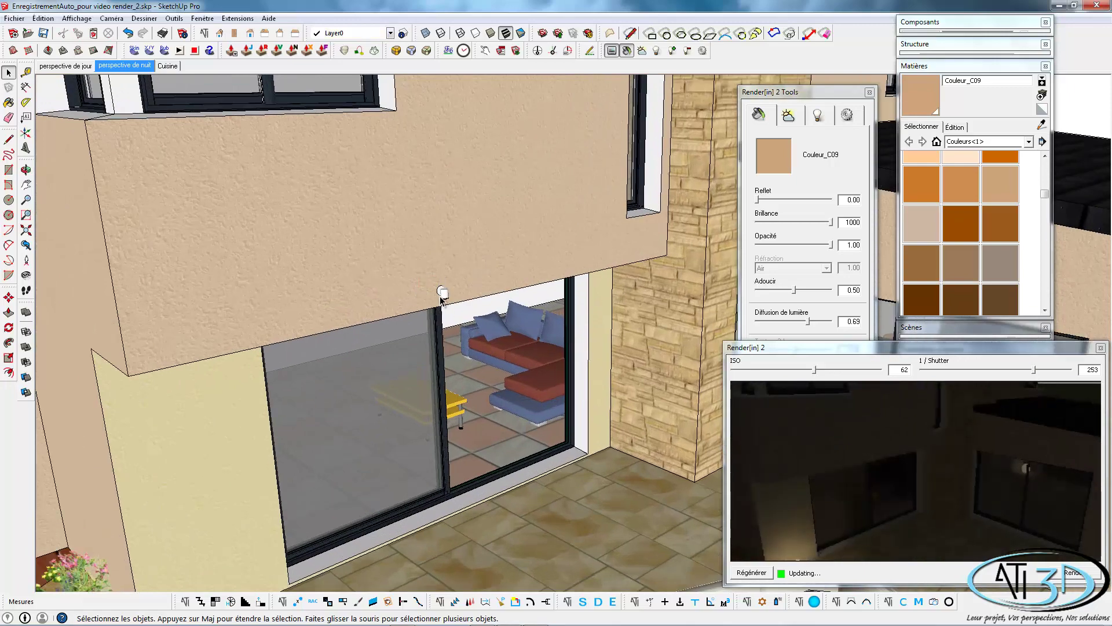
{"action": "scroll", "coordinate": [437, 293], "scroll_direction": "up", "scroll_amount": 1}
{"action": "scroll", "coordinate": [440, 297], "scroll_direction": "up", "scroll_amount": 2}
{"action": "scroll", "coordinate": [441, 301], "scroll_direction": "up", "scroll_amount": 1}
{"action": "mouse_move", "coordinate": [447, 293]}
{"action": "middle_mouse_down"}
{"action": "mouse_move", "coordinate": [450, 174]}
{"action": "mouse_move", "coordinate": [461, 154]}
{"action": "middle_mouse_up"}
{"action": "scroll", "coordinate": [485, 120], "scroll_direction": "up", "scroll_amount": 1}
{"action": "scroll", "coordinate": [485, 120], "scroll_direction": "up", "scroll_amount": 1}
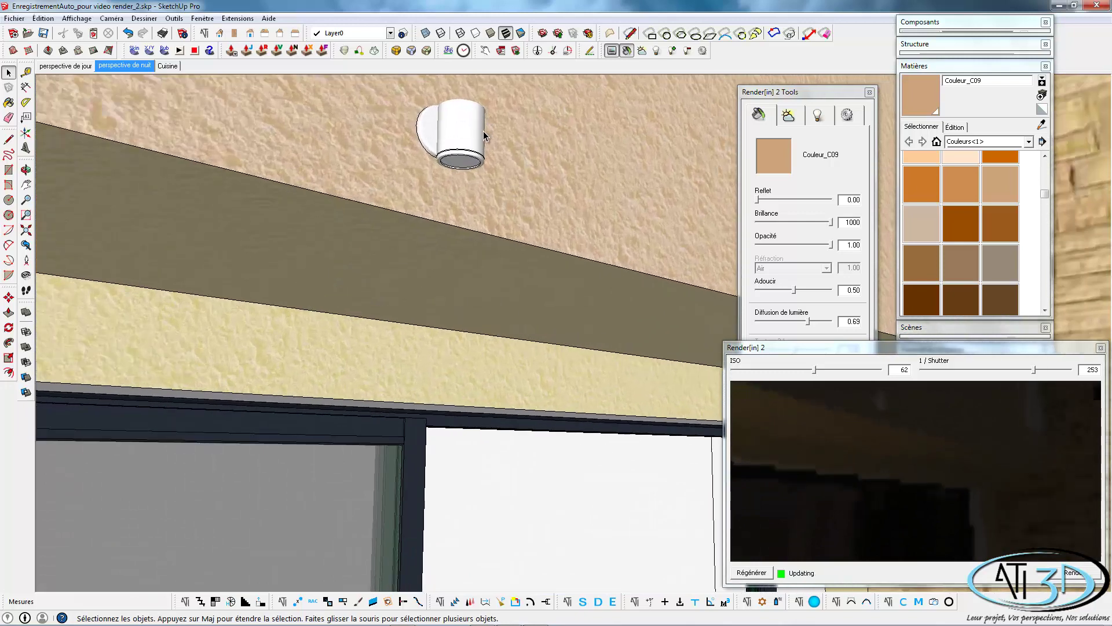
{"action": "scroll", "coordinate": [483, 131], "scroll_direction": "up", "scroll_amount": 1}
{"action": "scroll", "coordinate": [473, 115], "scroll_direction": "up", "scroll_amount": 1}
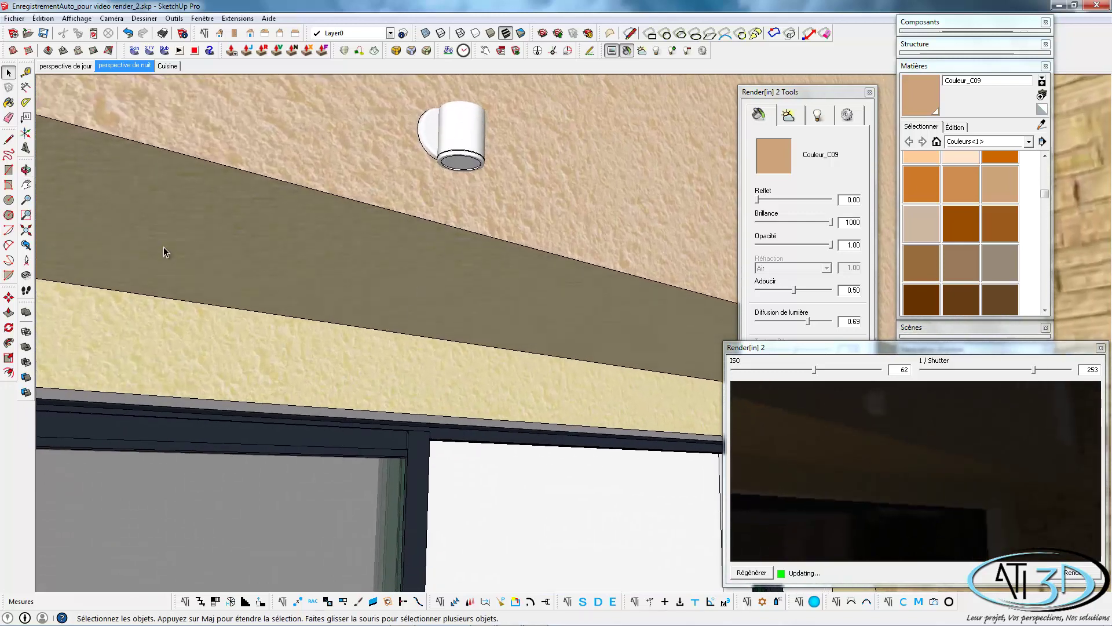
{"action": "left_click", "coordinate": [9, 200]}
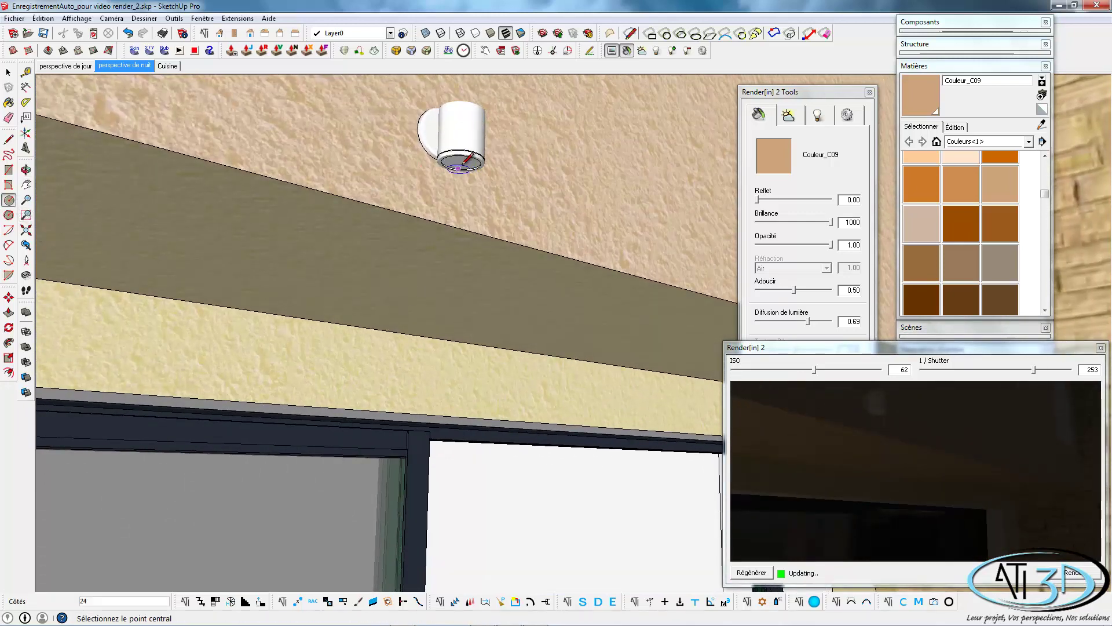
{"action": "left_click", "coordinate": [461, 163]}
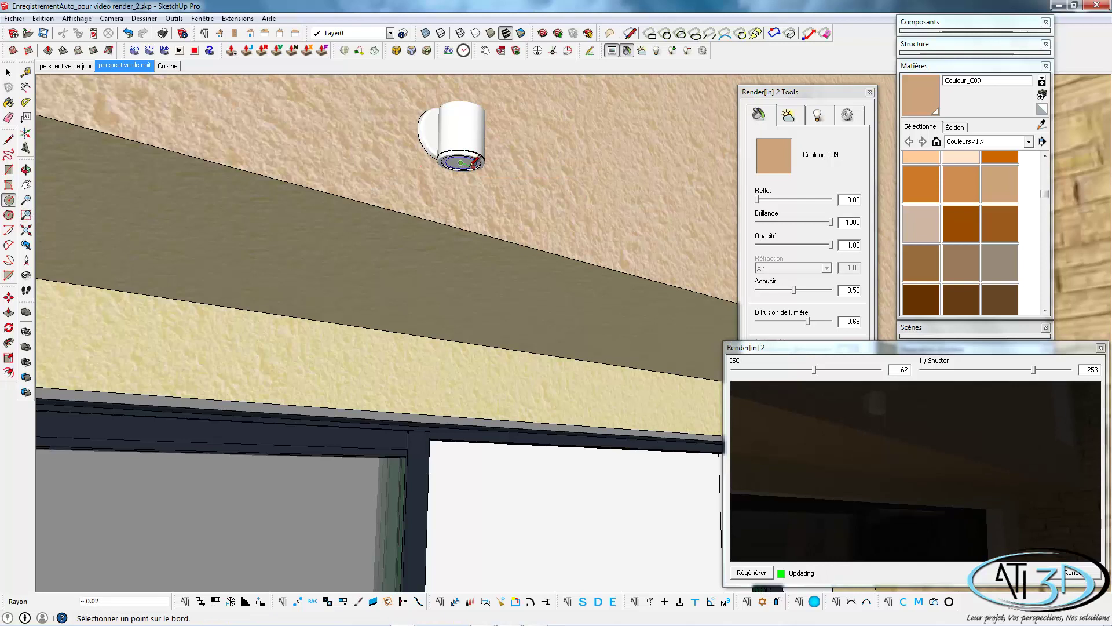
{"action": "left_click", "coordinate": [476, 161]}
{"action": "key", "text": "space"}
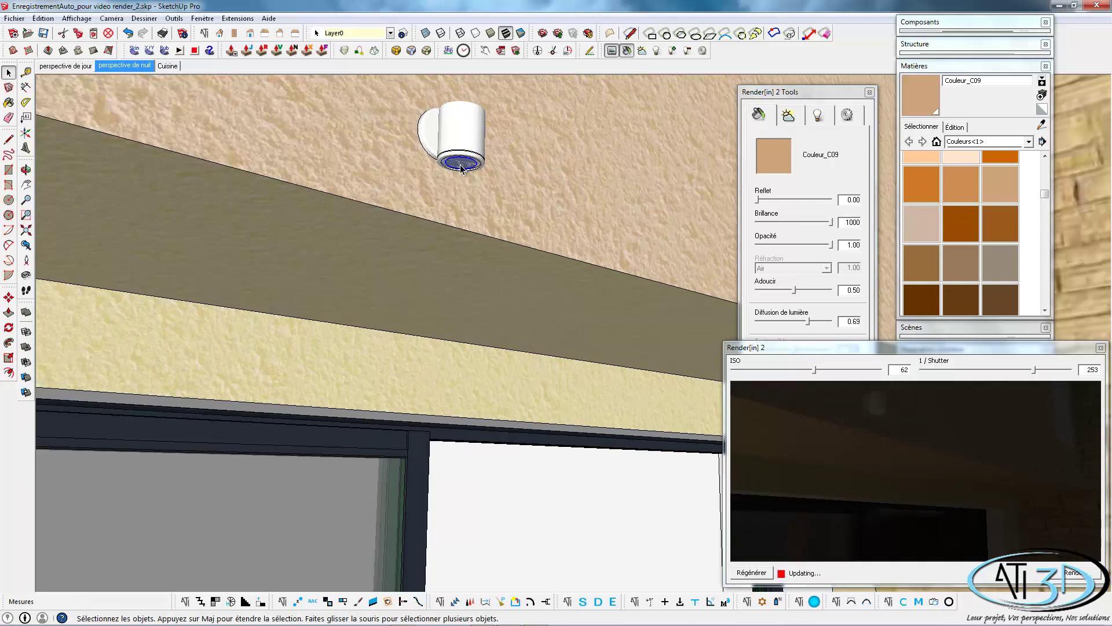
Move the circle 0.01 down the blue axis, just below the lamp
{"action": "key", "text": "m"}
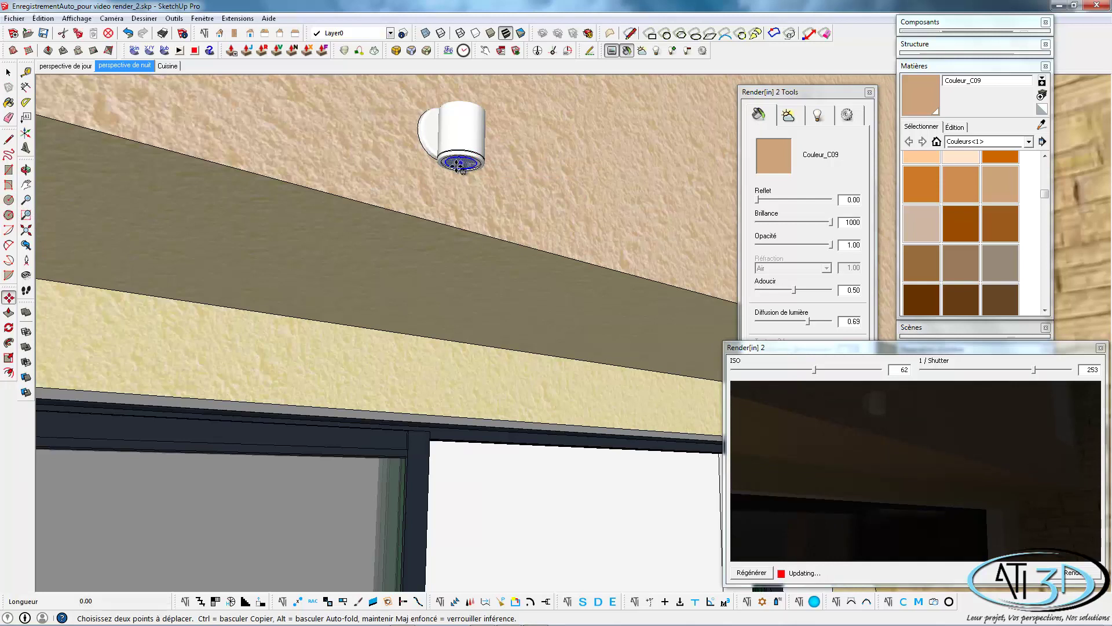
{"action": "left_click", "coordinate": [457, 166]}
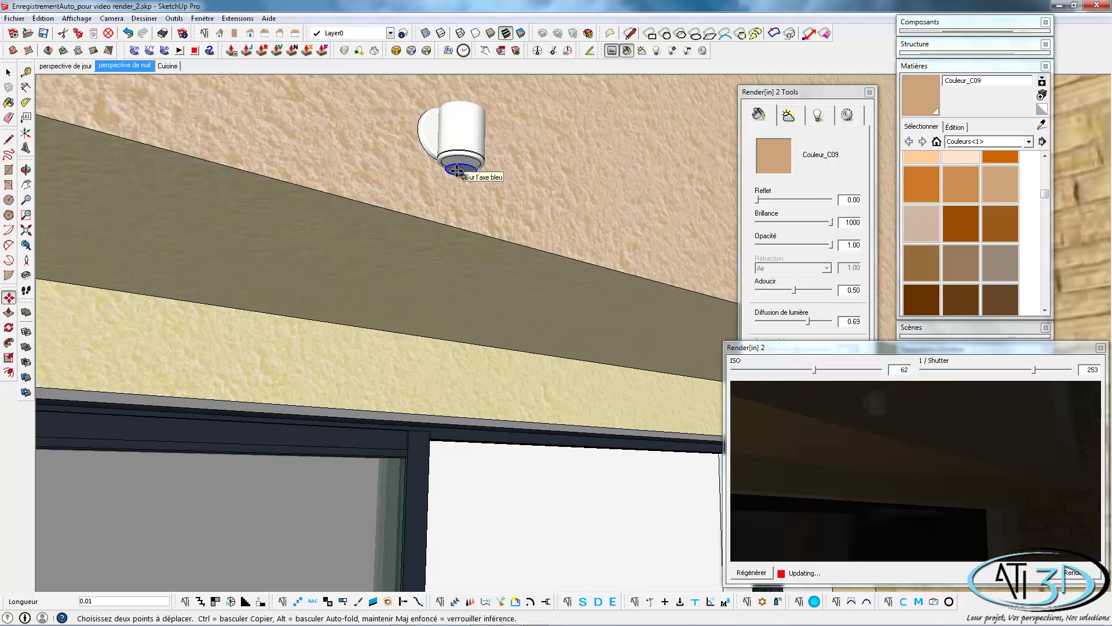
{"action": "left_click", "coordinate": [458, 170]}
{"action": "key", "text": "space"}
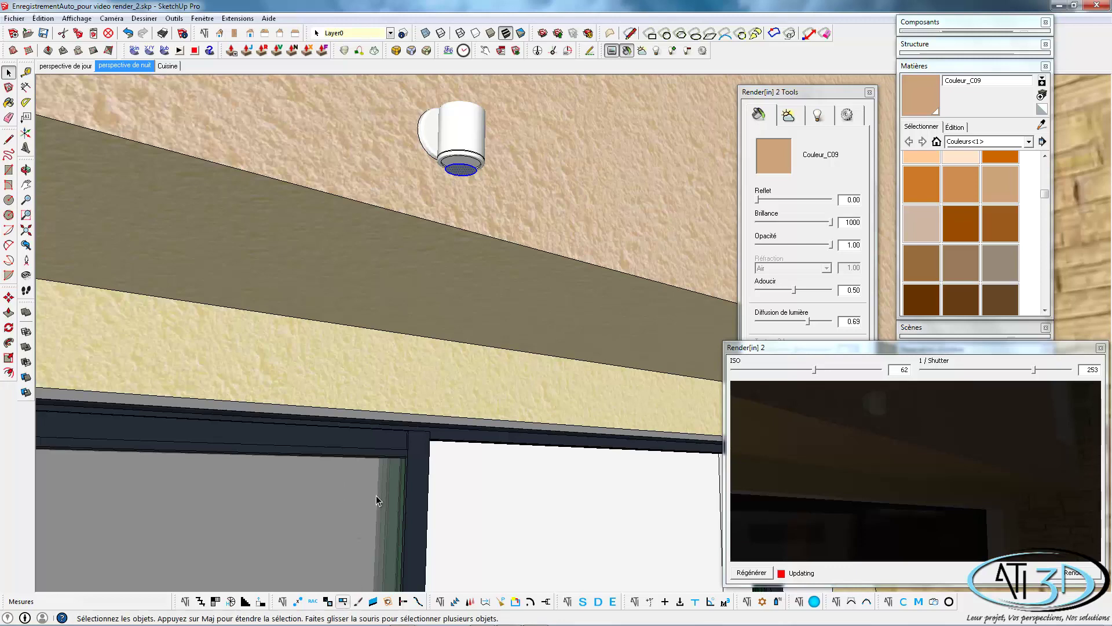
Reverse the circle's face and make it a group named 'spot'
{"action": "right_click", "coordinate": [459, 170]}
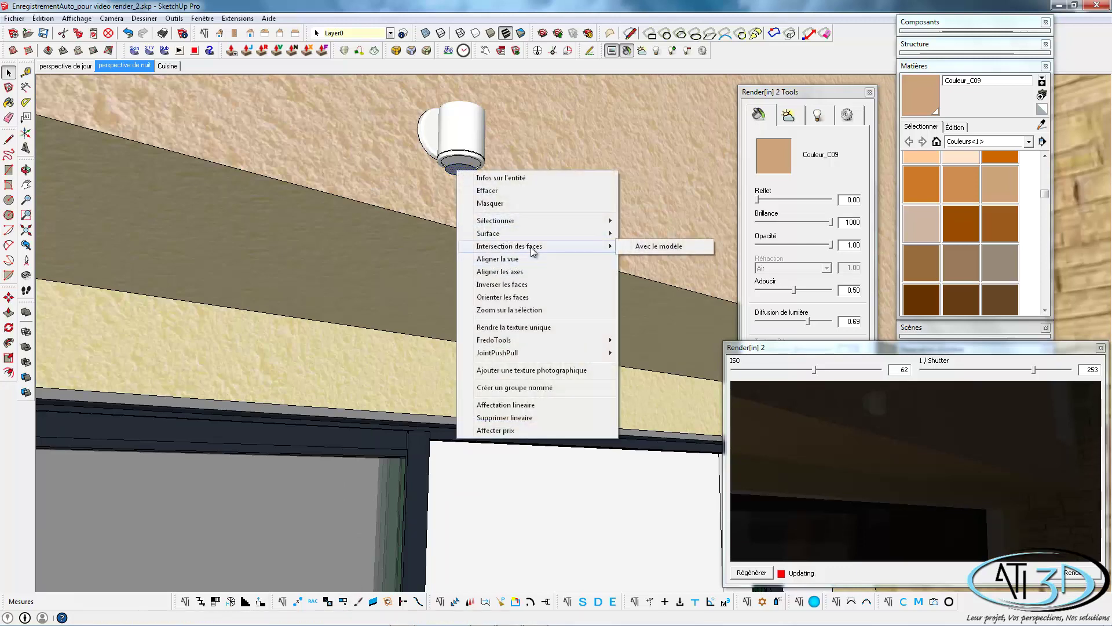
{"action": "left_click", "coordinate": [515, 290]}
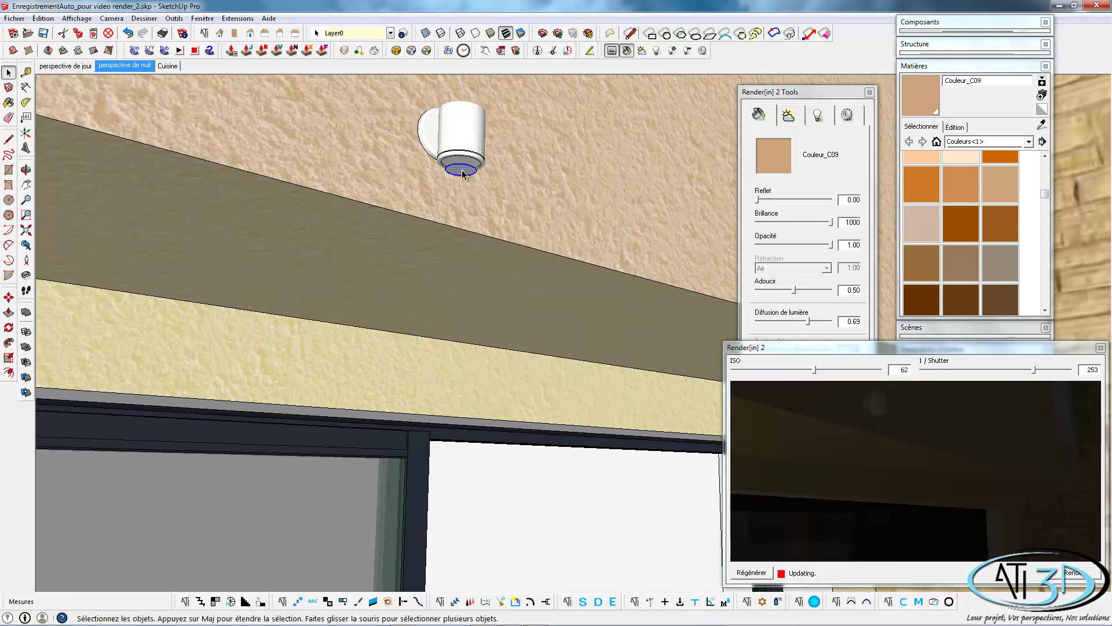
{"action": "right_click", "coordinate": [461, 174]}
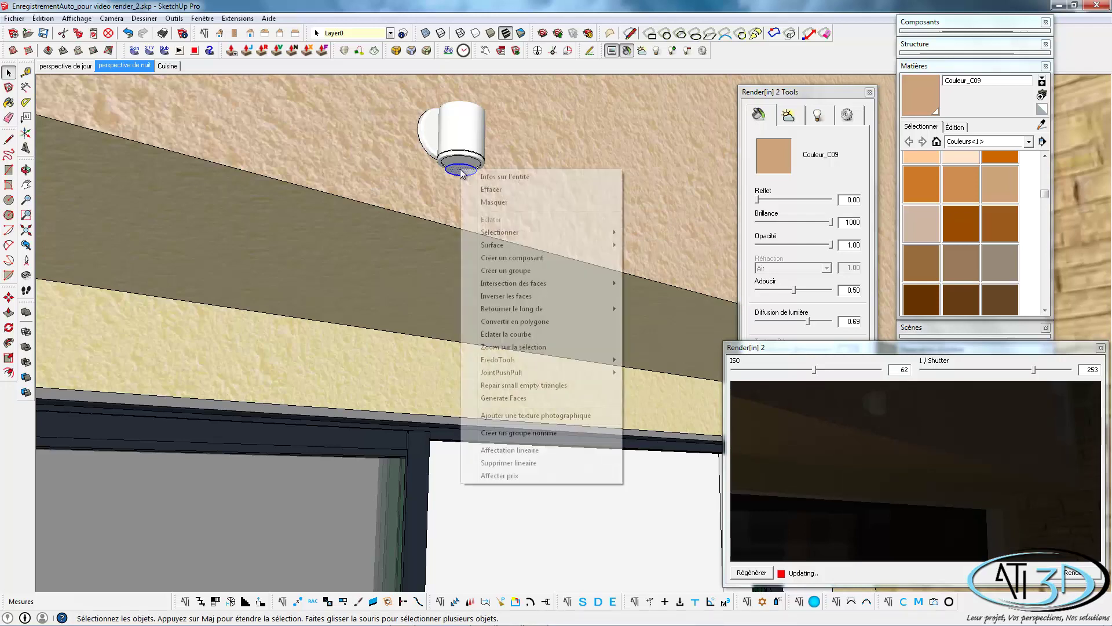
{"action": "left_click", "coordinate": [512, 433]}
{"action": "type", "text": "spot"}
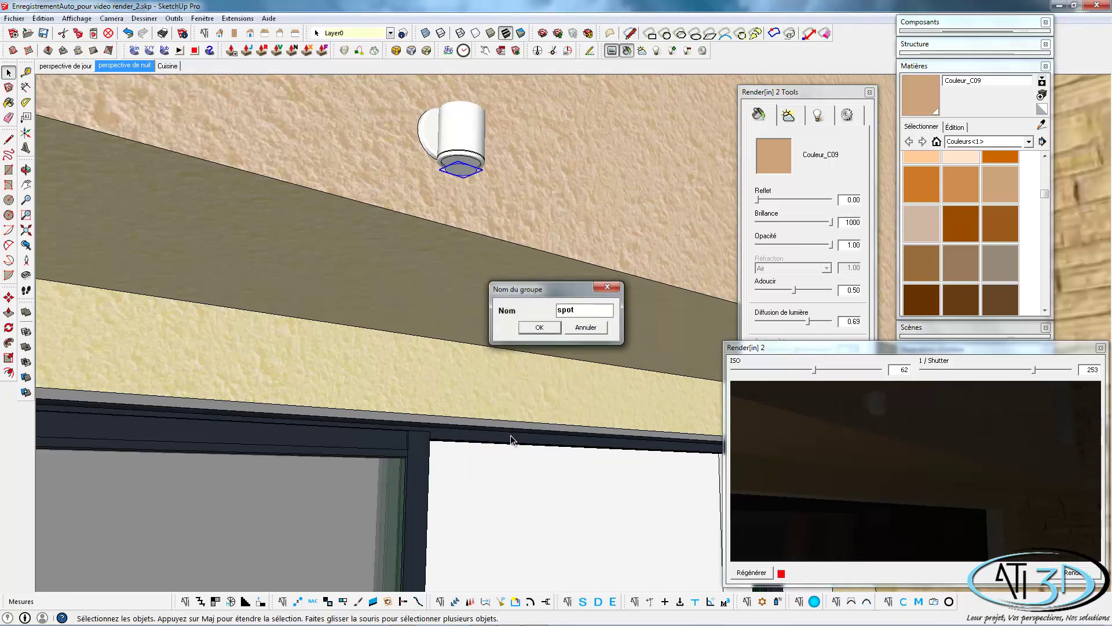
{"action": "key", "text": "Return"}
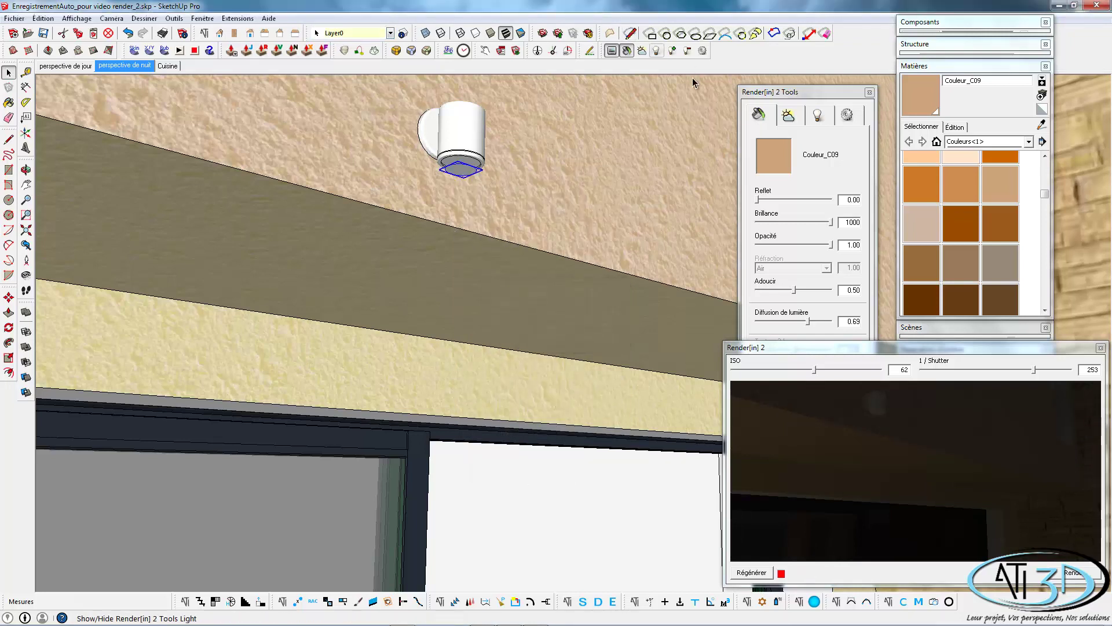
Turn the 'spot' group into a Render[in] light and zoom back out
{"action": "left_click", "coordinate": [673, 53]}
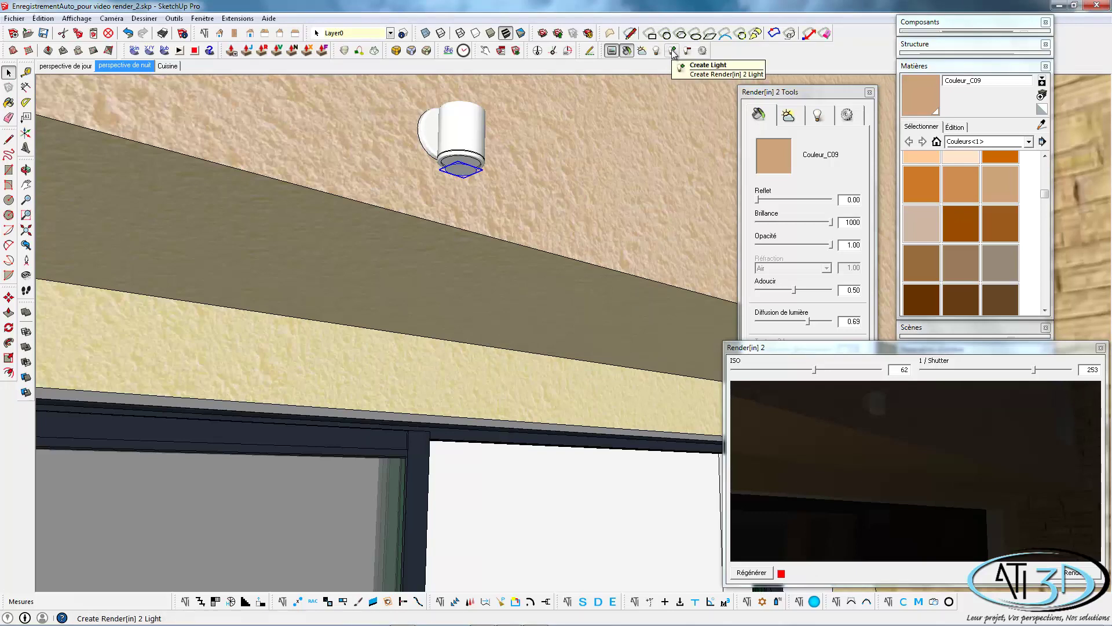
{"action": "scroll", "coordinate": [527, 324], "scroll_direction": "down", "scroll_amount": 2}
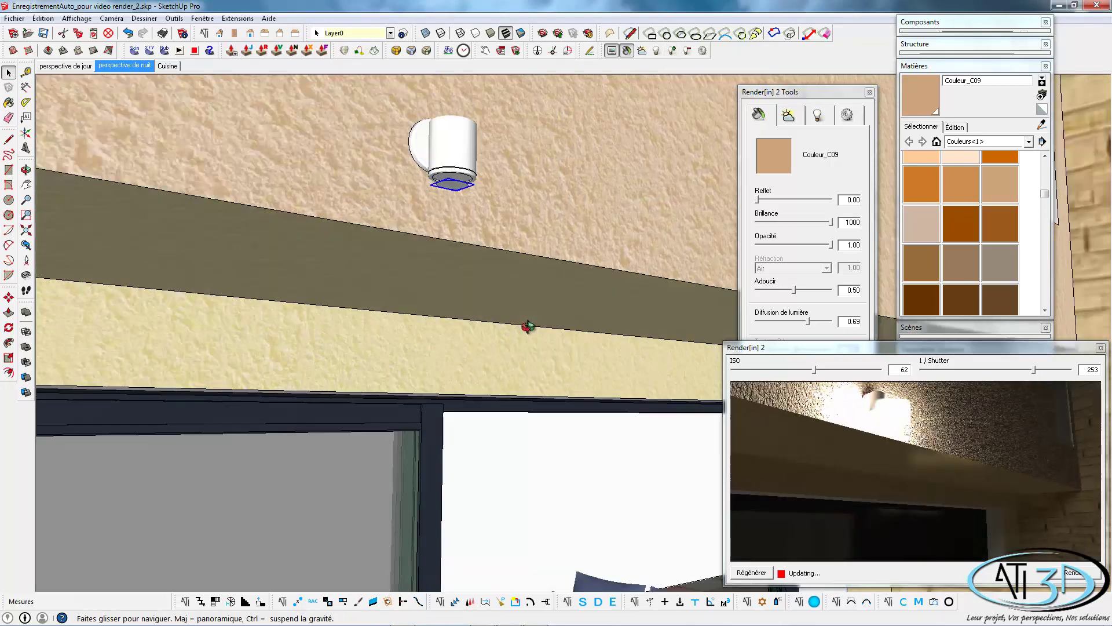
{"action": "scroll", "coordinate": [527, 325], "scroll_direction": "down", "scroll_amount": 2}
{"action": "scroll", "coordinate": [527, 325], "scroll_direction": "down", "scroll_amount": 2}
{"action": "scroll", "coordinate": [527, 325], "scroll_direction": "down", "scroll_amount": 2}
{"action": "scroll", "coordinate": [527, 324], "scroll_direction": "down", "scroll_amount": 2}
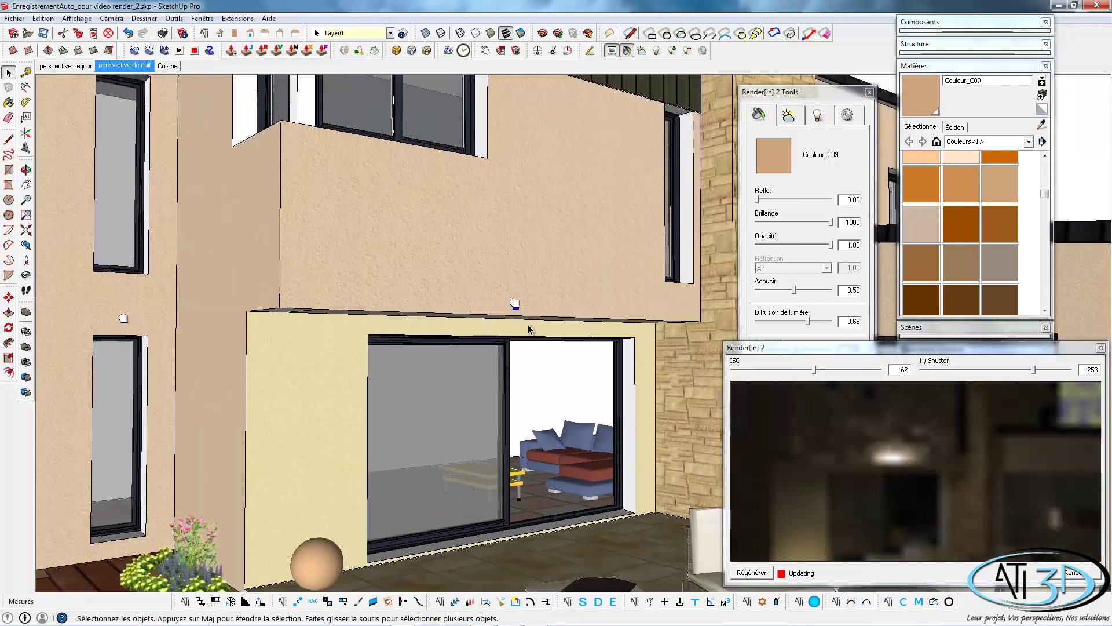
{"action": "scroll", "coordinate": [527, 324], "scroll_direction": "down", "scroll_amount": 2}
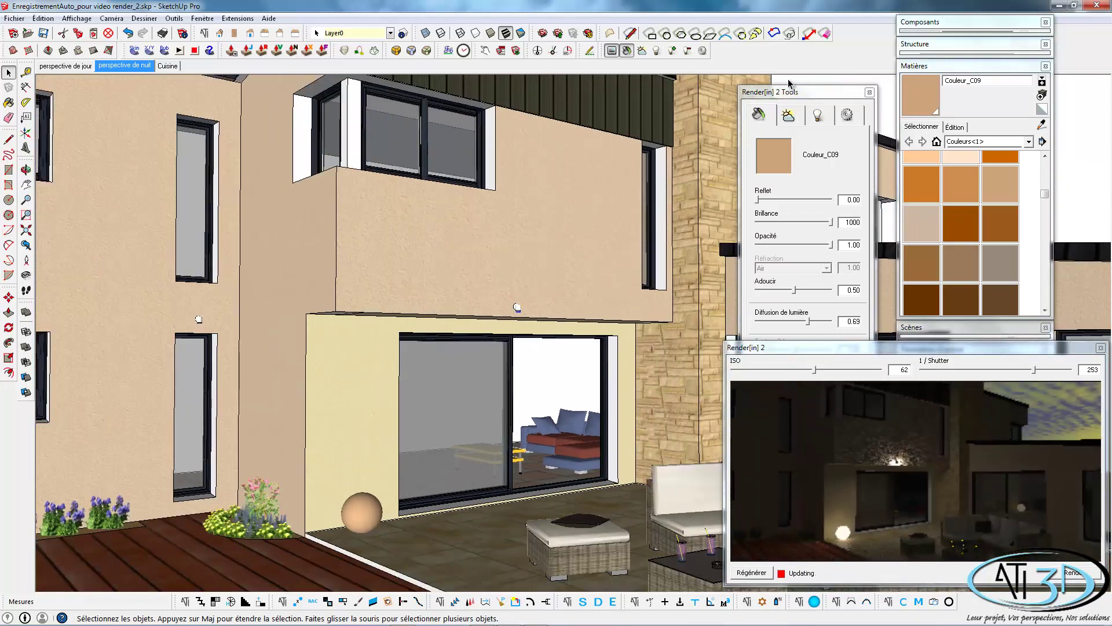
Give the wall lamp light power 3467.37 and angle 104.40, keeping its colour white
{"action": "left_click", "coordinate": [657, 51]}
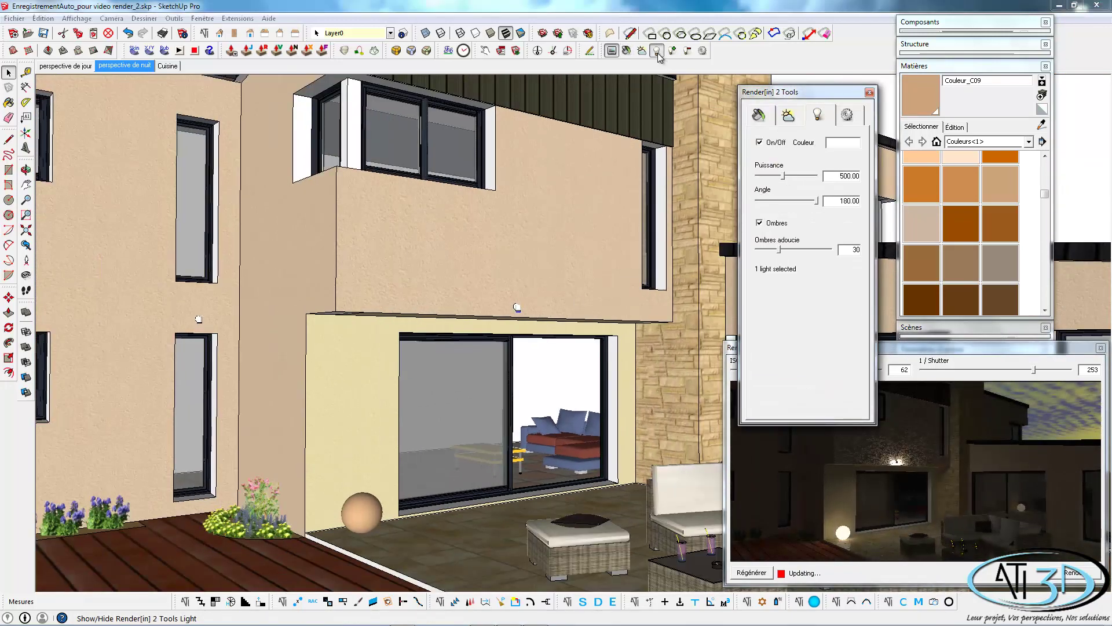
{"action": "left_click", "coordinate": [850, 147]}
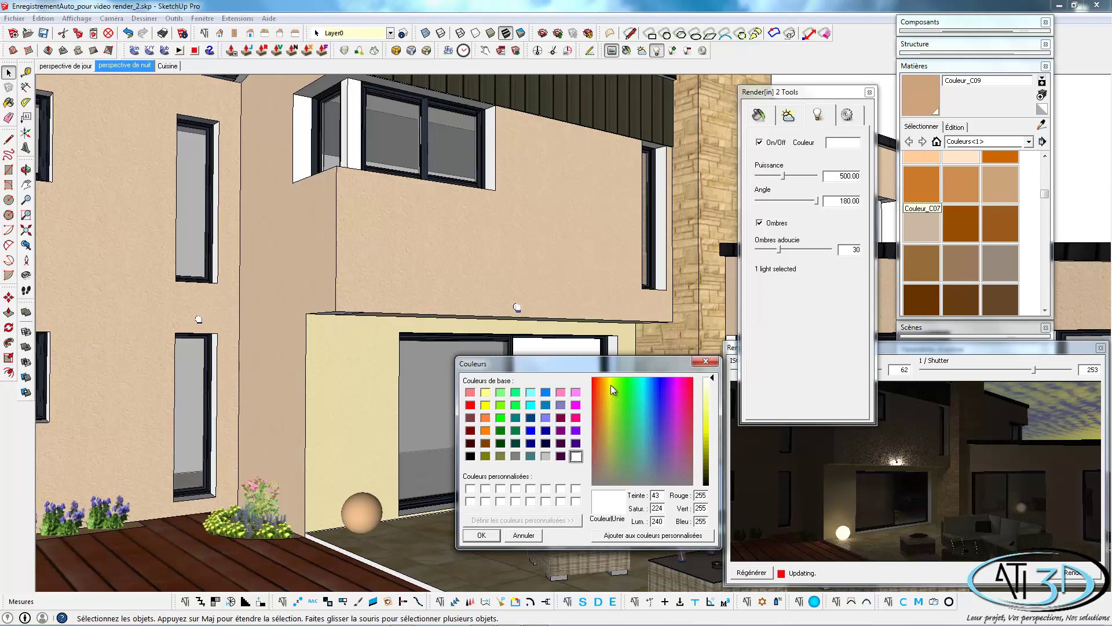
{"action": "left_click", "coordinate": [611, 384]}
{"action": "left_click_drag", "start_coordinate": [713, 380], "coordinate": [712, 429]}
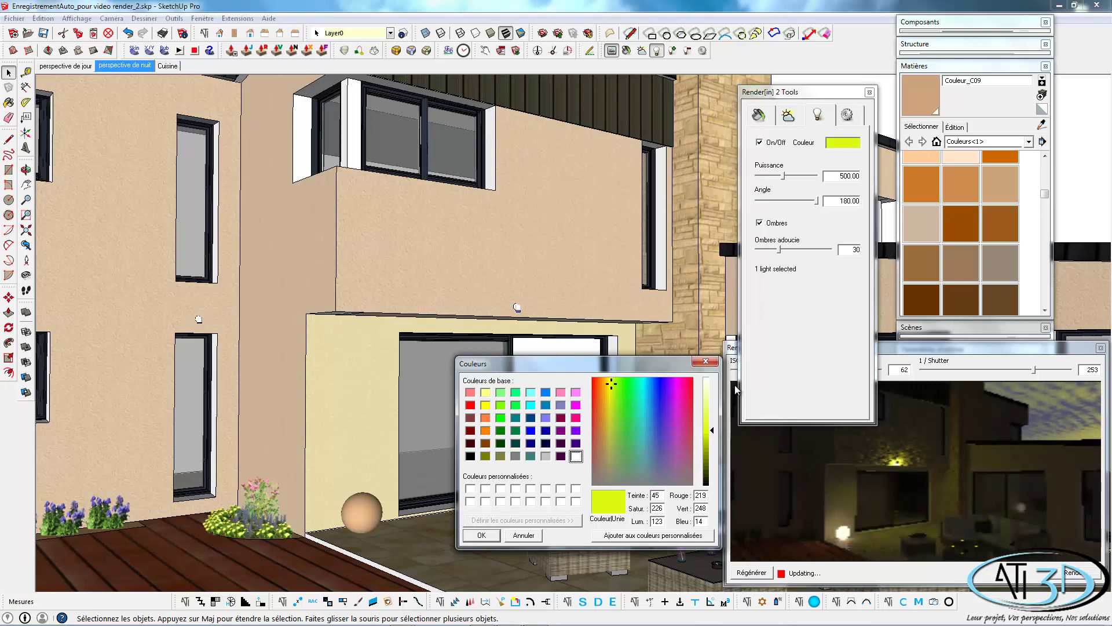
{"action": "left_click", "coordinate": [705, 361]}
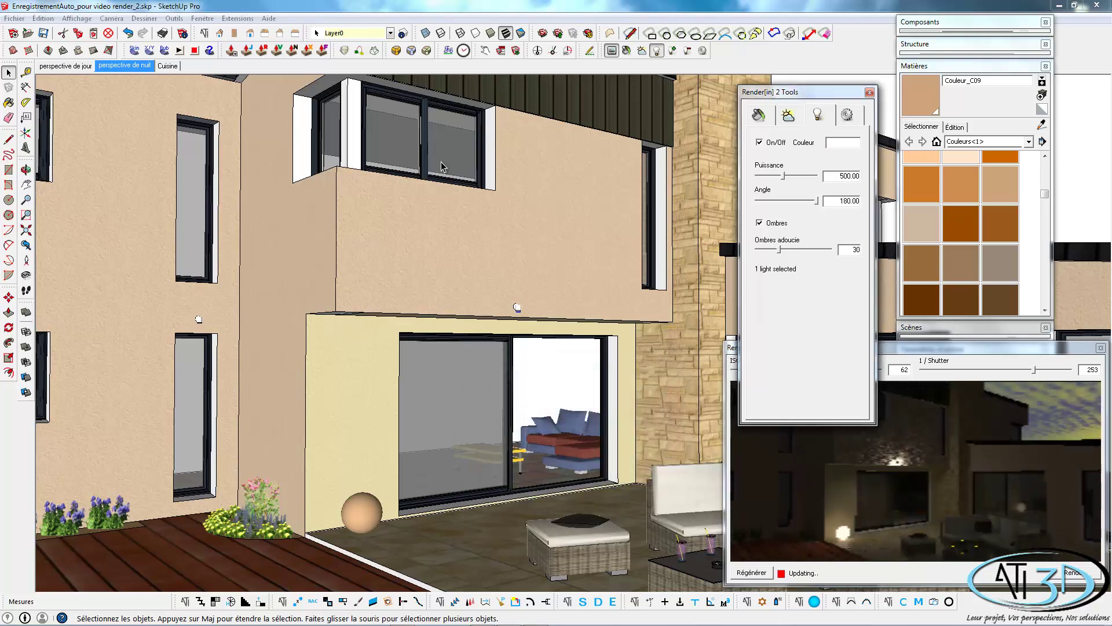
{"action": "left_click_drag", "start_coordinate": [785, 177], "coordinate": [790, 206]}
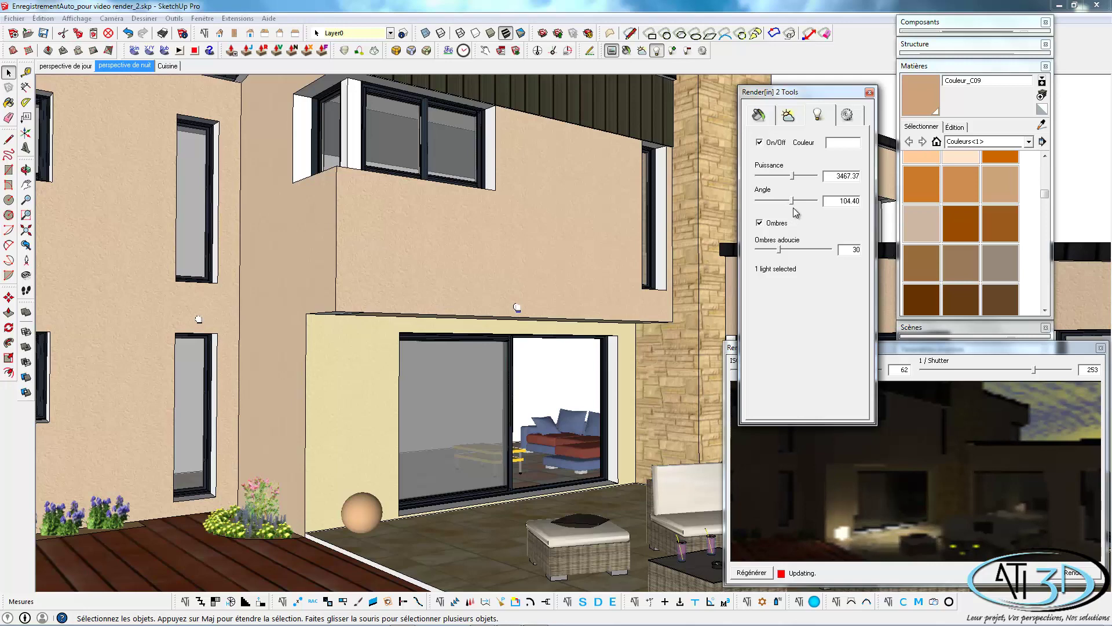
{"action": "left_click", "coordinate": [490, 280]}
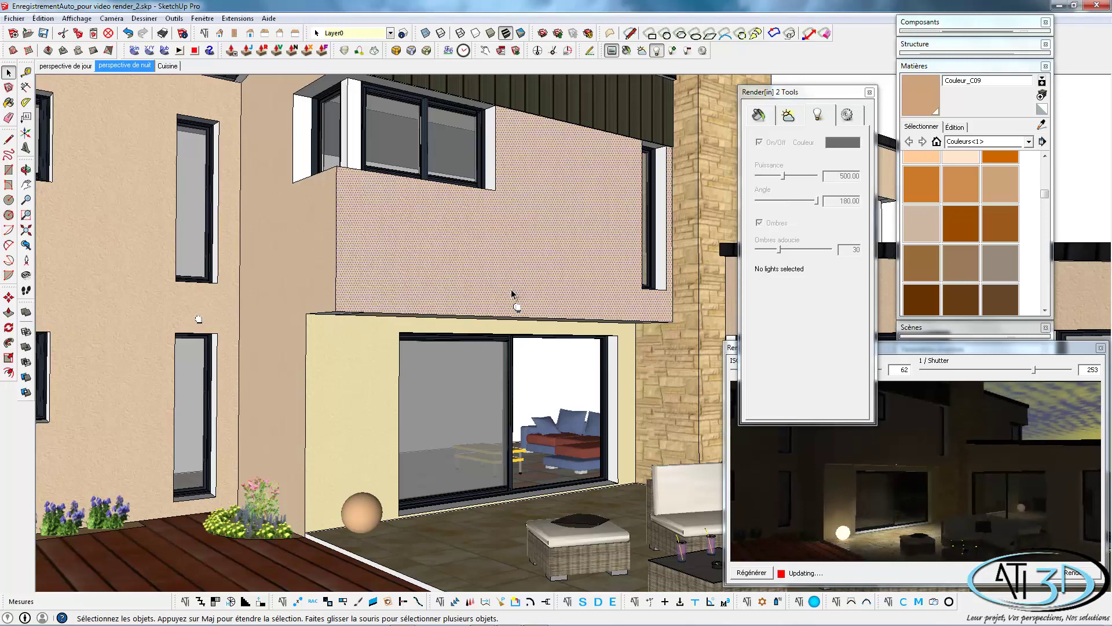
Paste a copy of the wall lamp further right on the wall and regenerate the render preview
{"action": "left_click", "coordinate": [518, 308]}
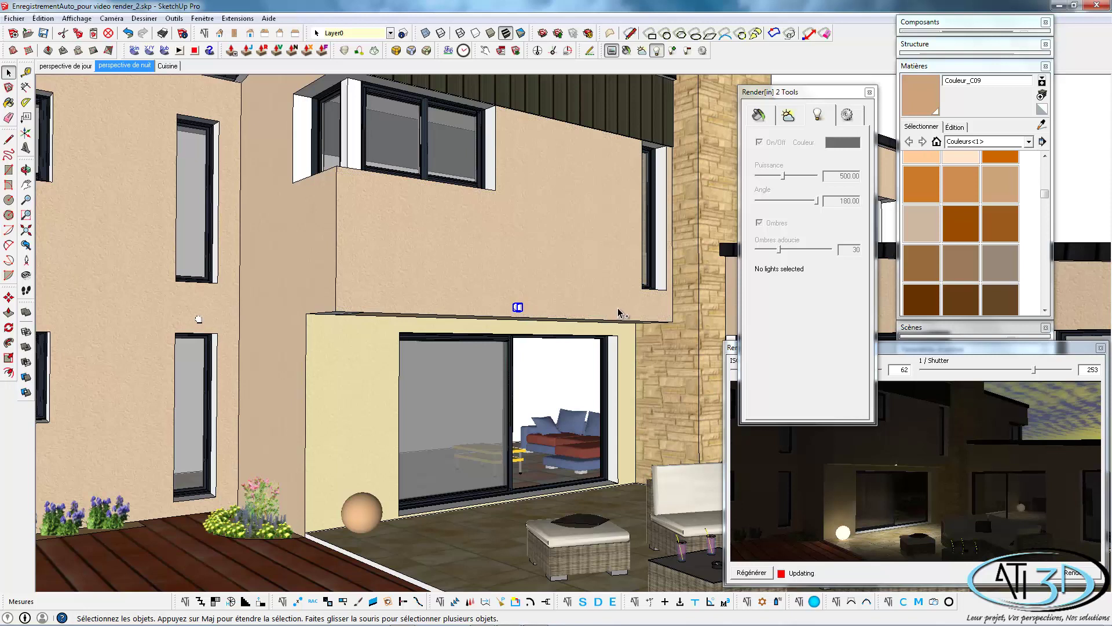
{"action": "key", "text": "ctrl+v"}
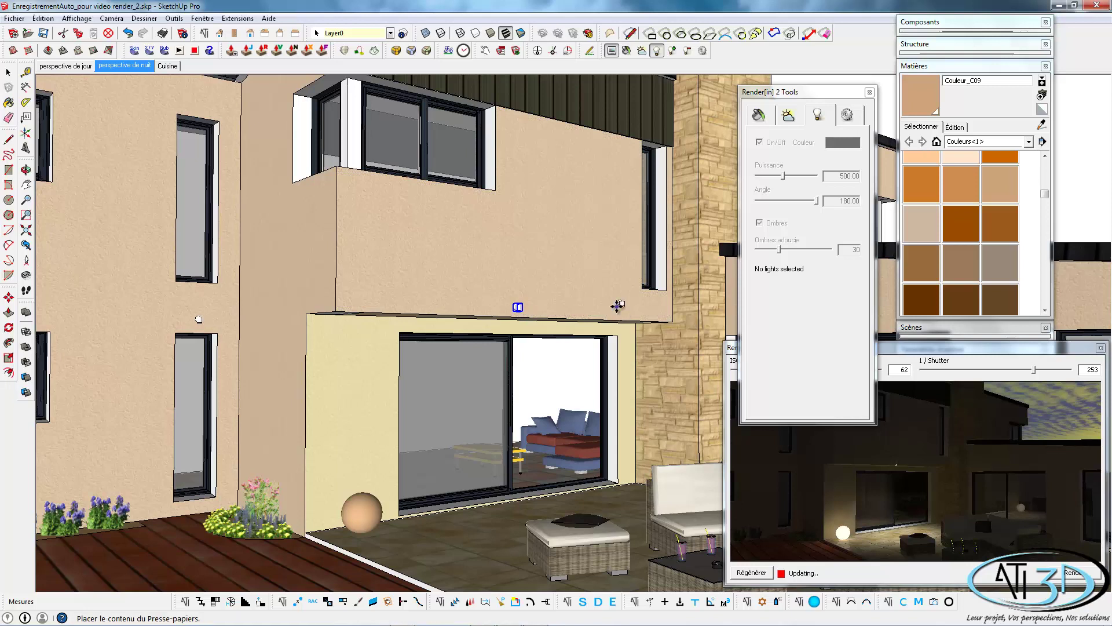
{"action": "left_click", "coordinate": [613, 311]}
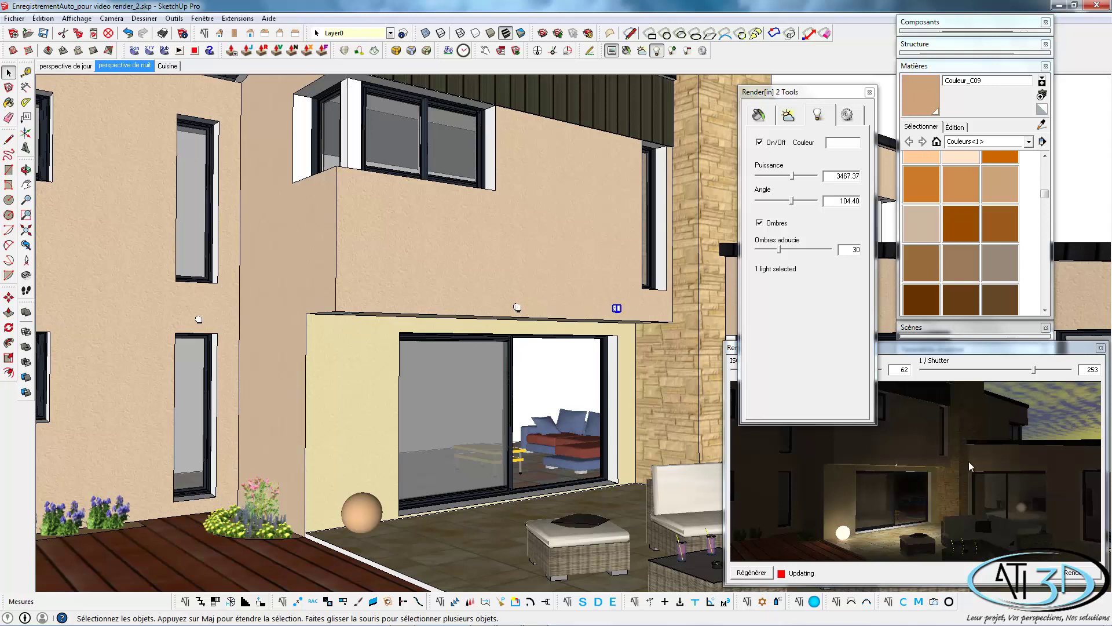
{"action": "left_click", "coordinate": [762, 575]}
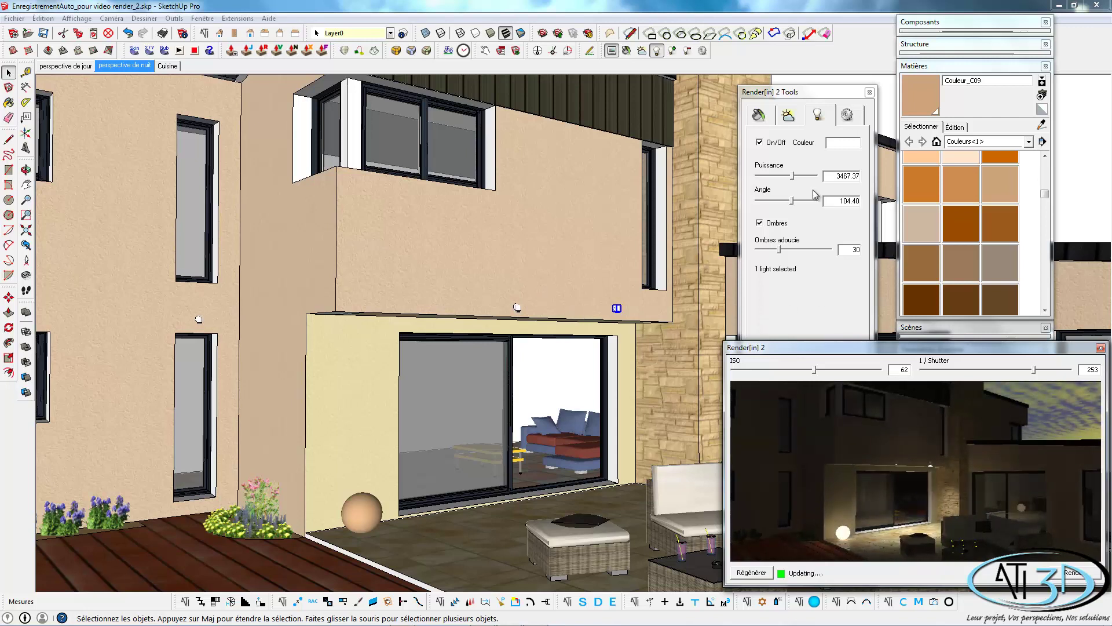
{"action": "left_click", "coordinate": [761, 143]}
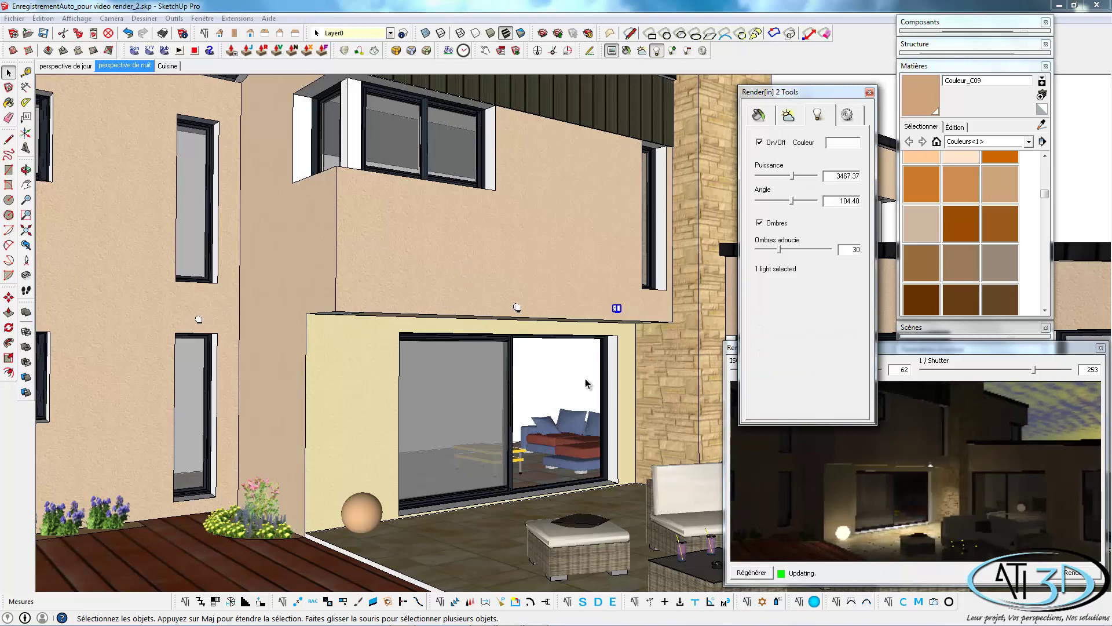
Switch on the pool group's four Render[in] lights, then show the Cuisine scene
{"action": "left_click", "coordinate": [636, 354]}
{"action": "scroll", "coordinate": [637, 354], "scroll_direction": "down", "scroll_amount": 1}
{"action": "scroll", "coordinate": [636, 354], "scroll_direction": "down", "scroll_amount": 2}
{"action": "scroll", "coordinate": [636, 355], "scroll_direction": "down", "scroll_amount": 2}
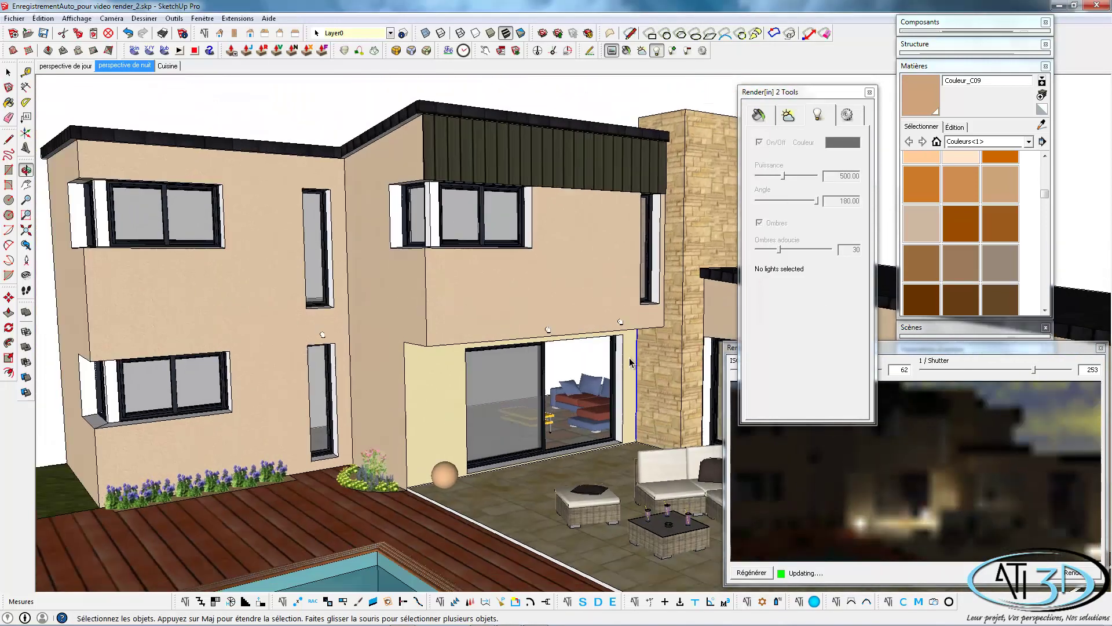
{"action": "scroll", "coordinate": [636, 355], "scroll_direction": "down", "scroll_amount": 2}
{"action": "scroll", "coordinate": [636, 352], "scroll_direction": "down", "scroll_amount": 1}
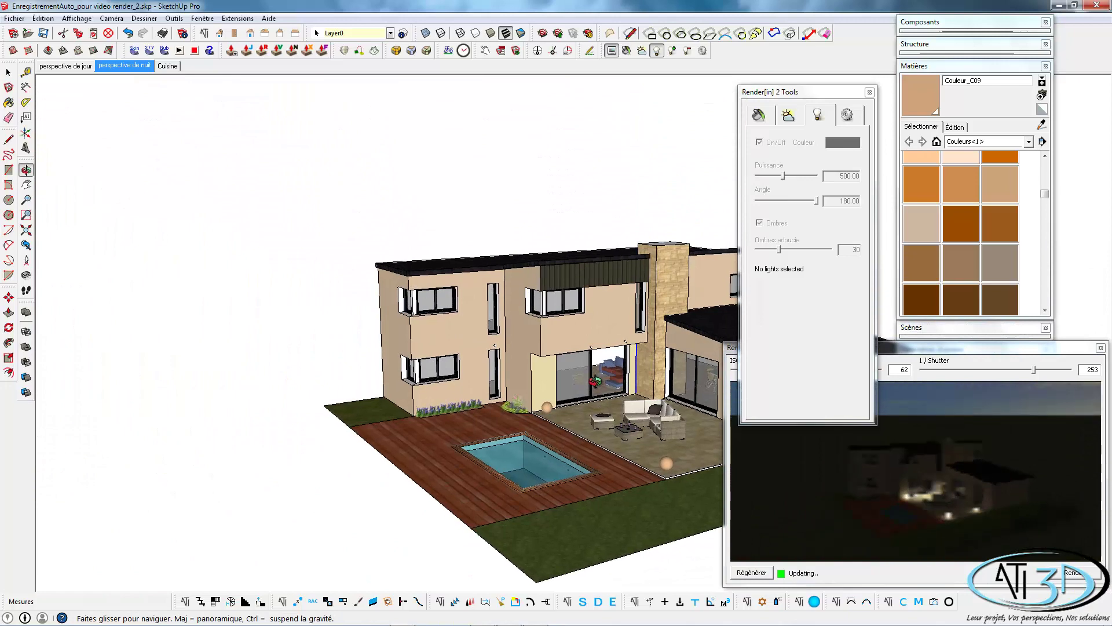
{"action": "scroll", "coordinate": [636, 352], "scroll_direction": "up", "scroll_amount": 3}
{"action": "left_click", "coordinate": [511, 521]}
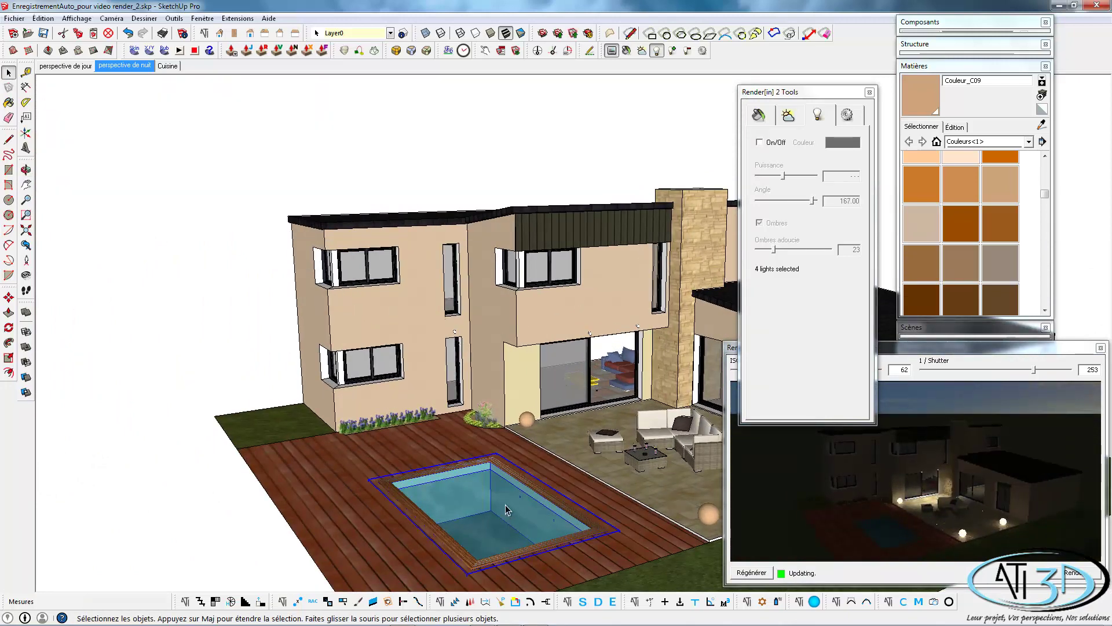
{"action": "left_click", "coordinate": [760, 142]}
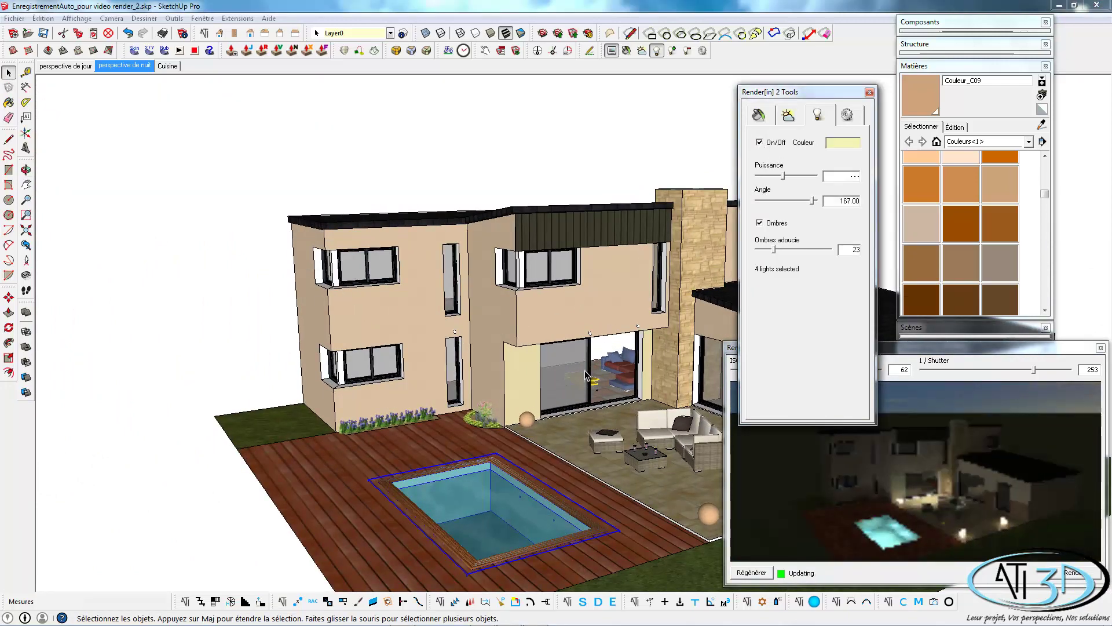
{"action": "left_click", "coordinate": [167, 67]}
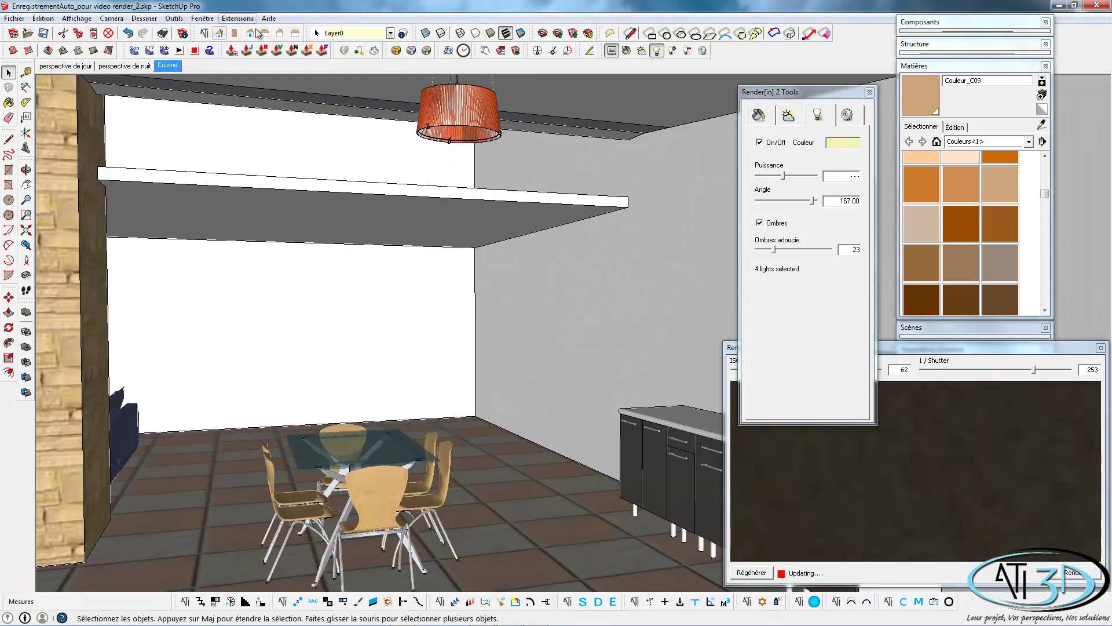
Walk up to the kitchen pendant, select its bulbs, then return to perspective de nuit
{"action": "left_click", "coordinate": [26, 289]}
{"action": "mouse_move", "coordinate": [510, 541]}
{"action": "left_mouse_down"}
{"action": "mouse_move", "coordinate": [464, 519]}
{"action": "mouse_move", "coordinate": [307, 204]}
{"action": "left_mouse_up"}
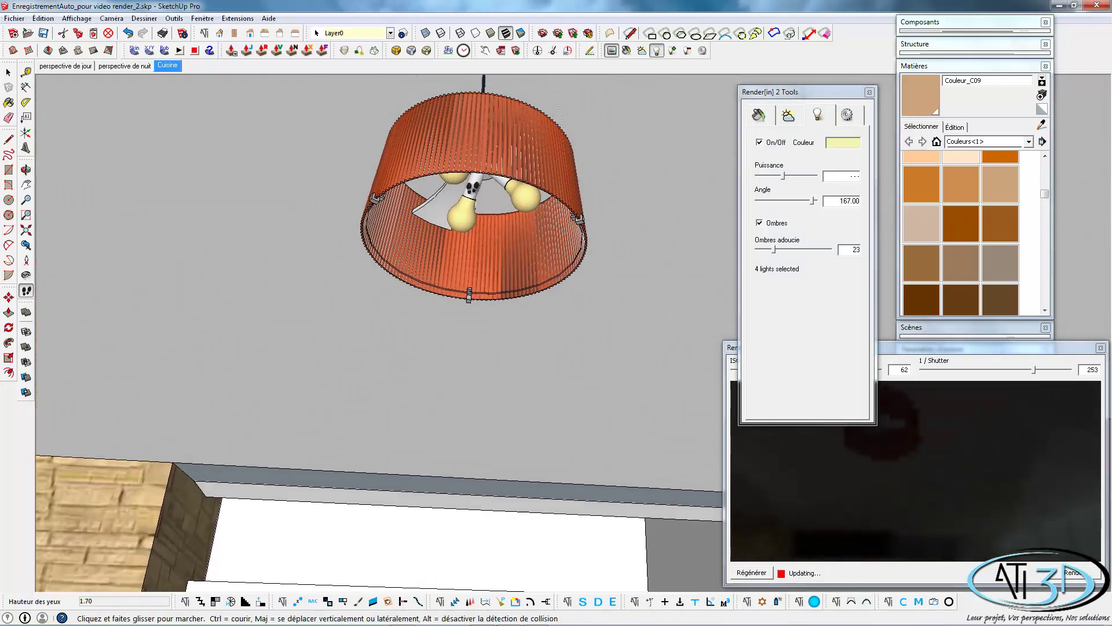
{"action": "key", "text": "space"}
{"action": "left_click", "coordinate": [467, 221]}
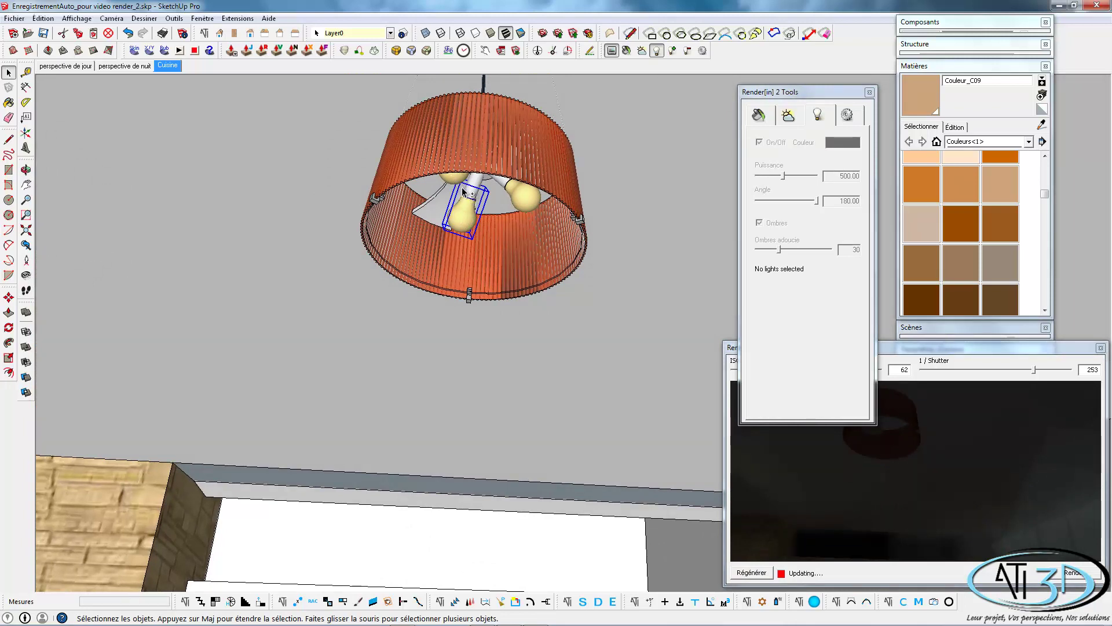
{"action": "left_click", "coordinate": [461, 184], "text": "shift"}
{"action": "left_click", "coordinate": [524, 201], "text": "shift"}
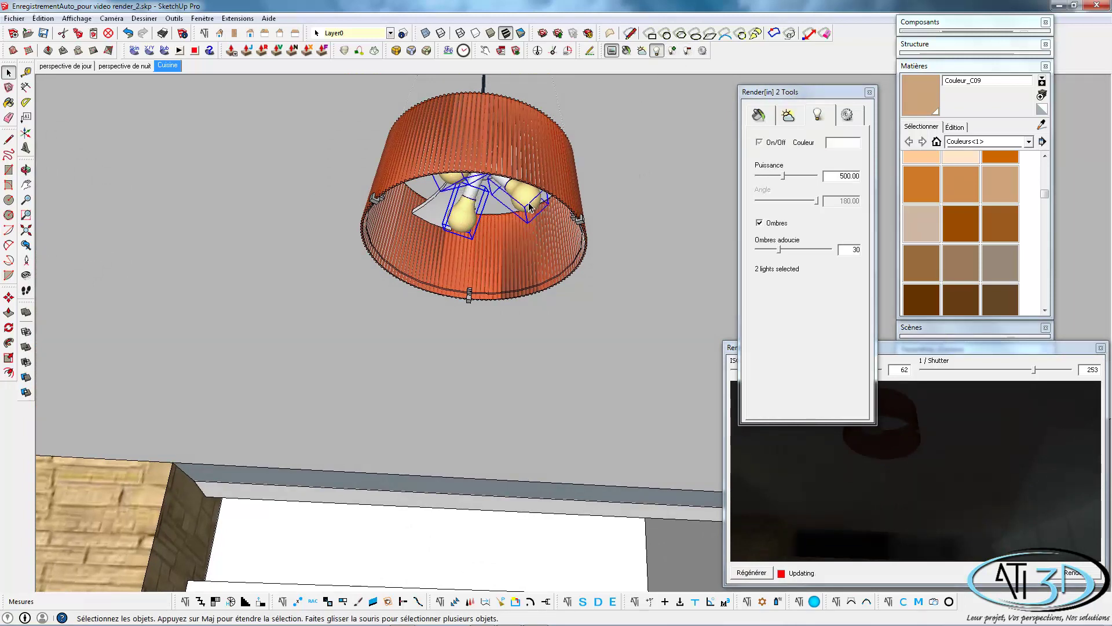
{"action": "left_click", "coordinate": [126, 67]}
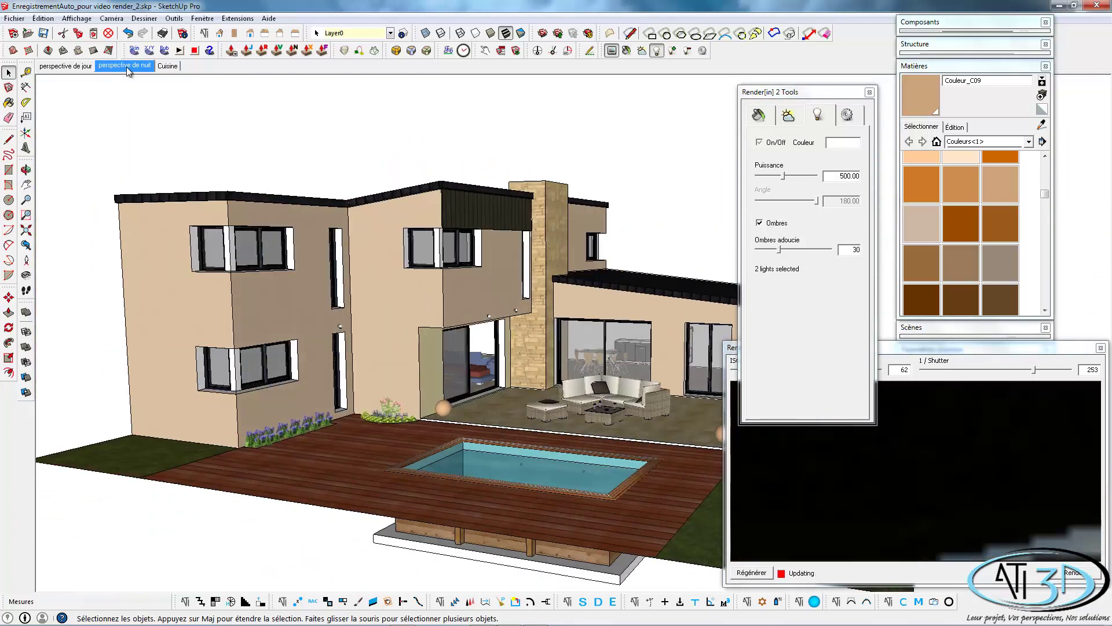
Set the pendant lights' power to 27542.29 and close the Render[in] 2 Tools panel
{"action": "left_click", "coordinate": [785, 175]}
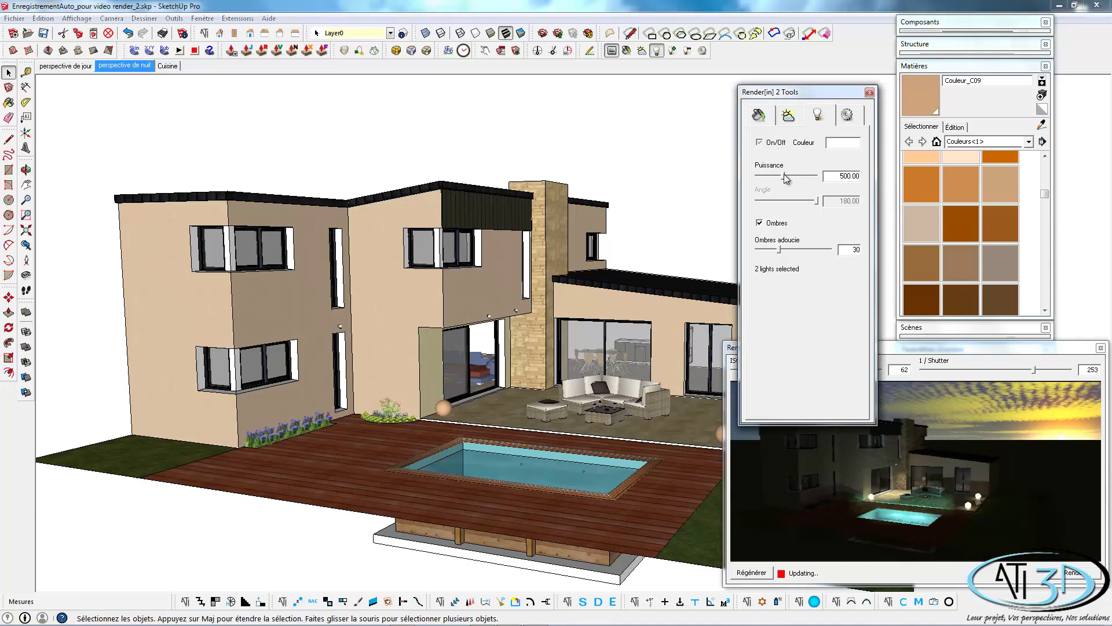
{"action": "left_click_drag", "start_coordinate": [791, 175], "coordinate": [802, 175]}
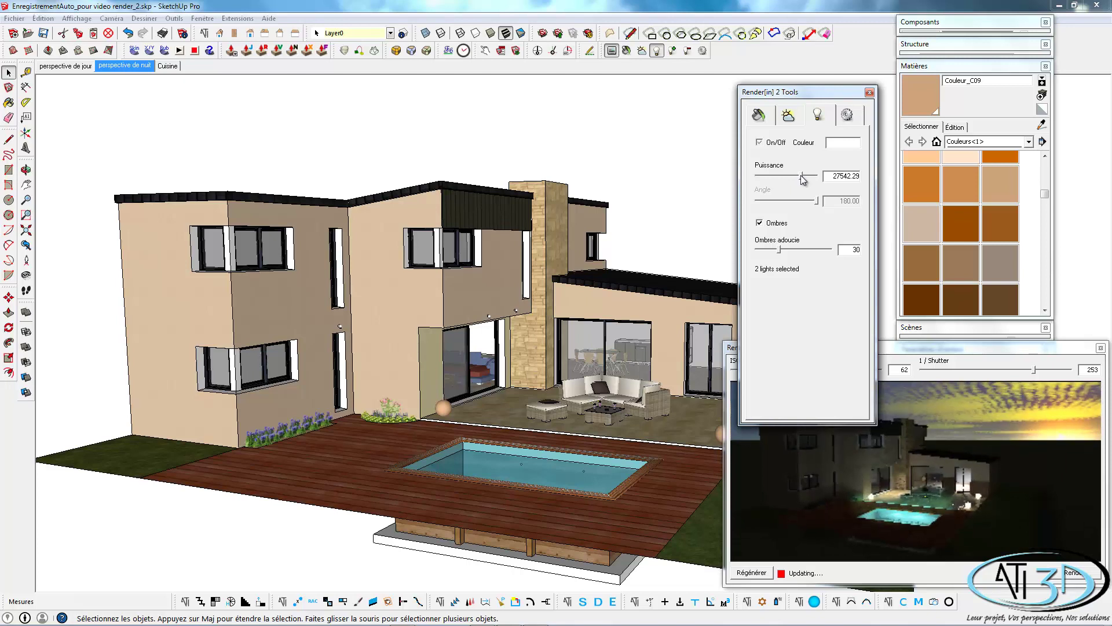
{"action": "left_click", "coordinate": [869, 92]}
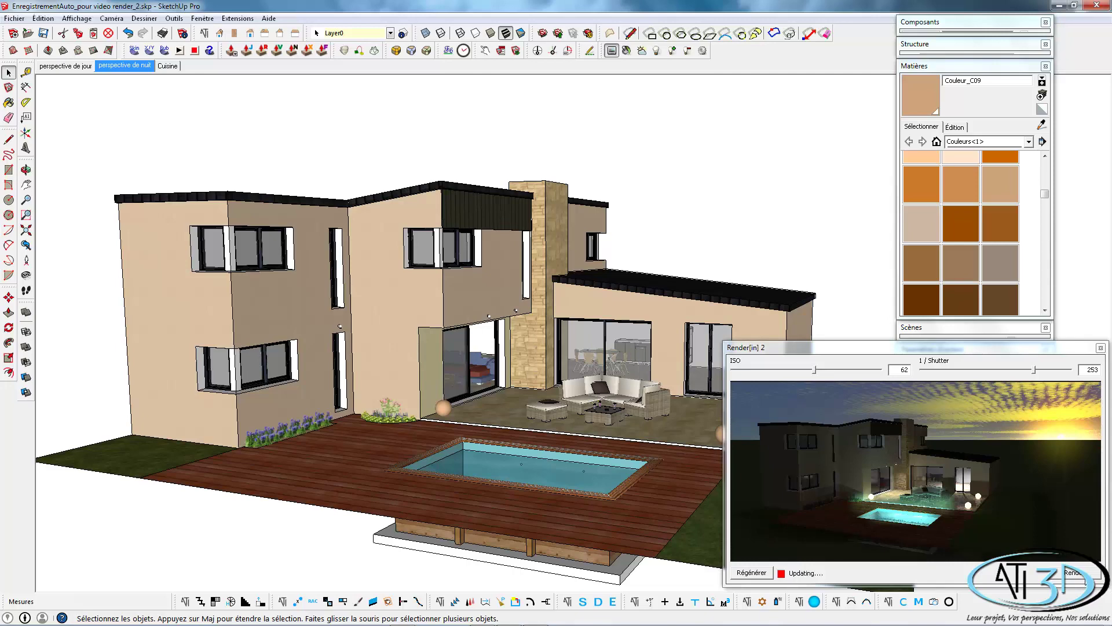
{"action": "left_click", "coordinate": [1072, 573]}
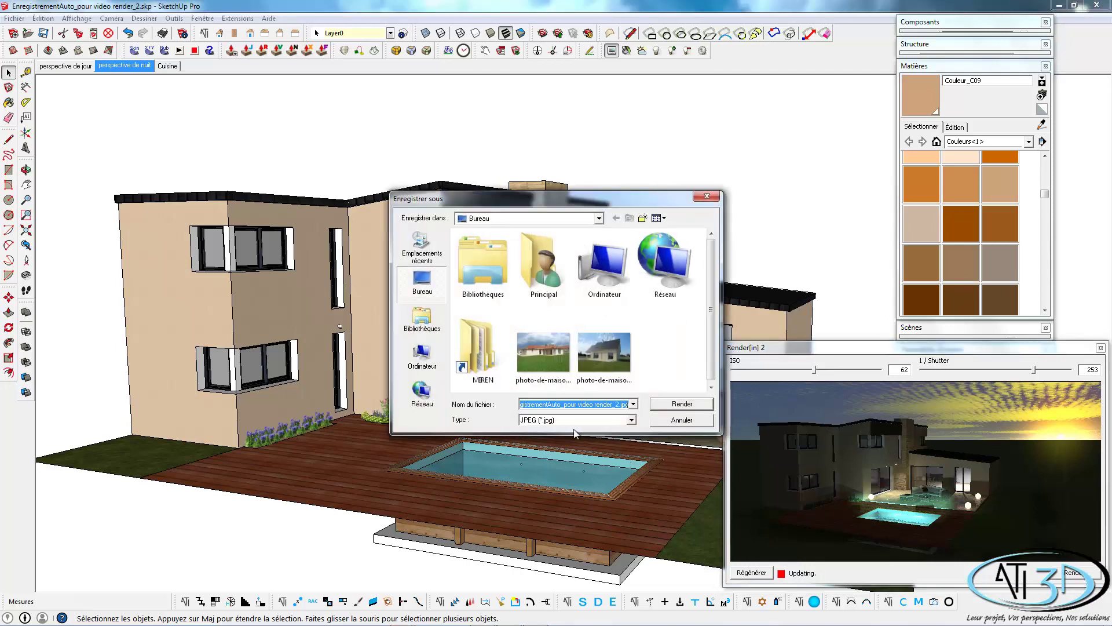
{"action": "left_click", "coordinate": [546, 420]}
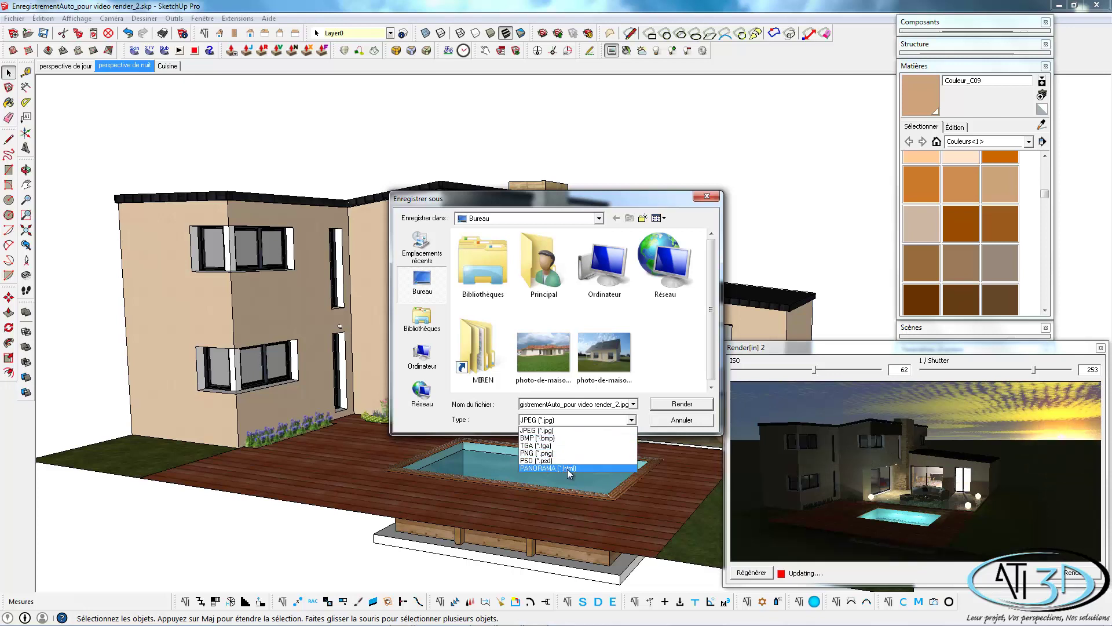
{"action": "left_click", "coordinate": [674, 426]}
{"action": "left_click", "coordinate": [680, 422]}
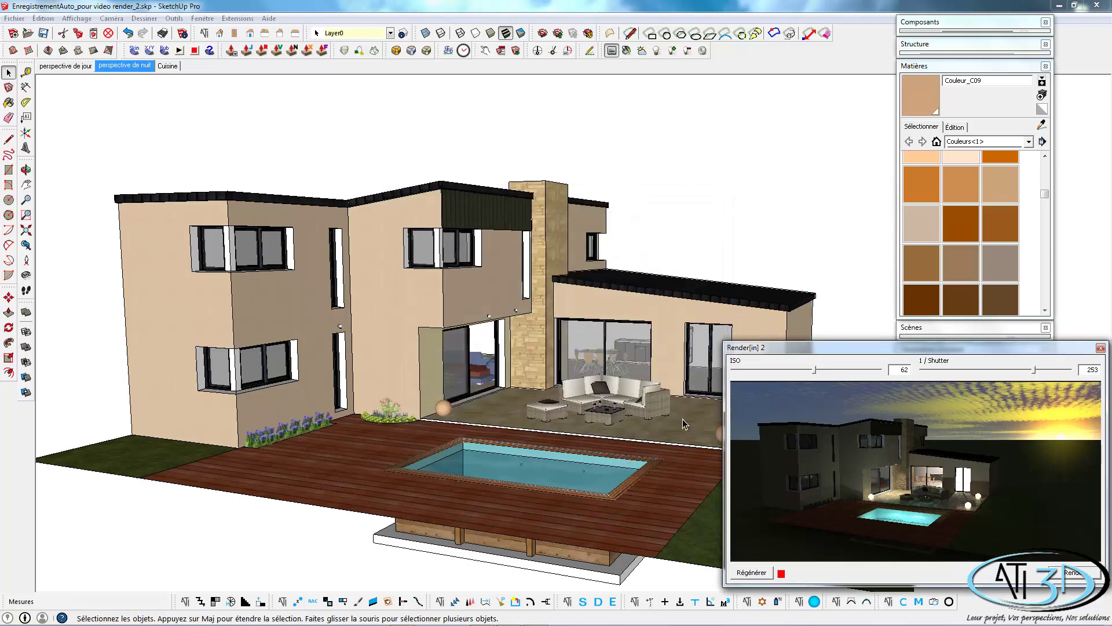